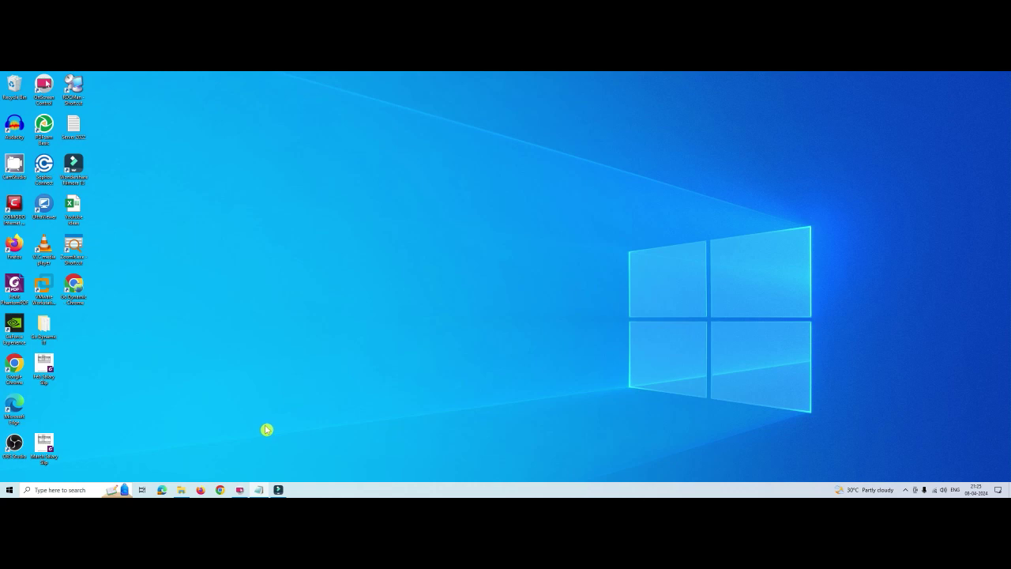
Step: Bring up the OnScreen Control window to view its screen split layouts, and minimize it again
left_click(240, 491)
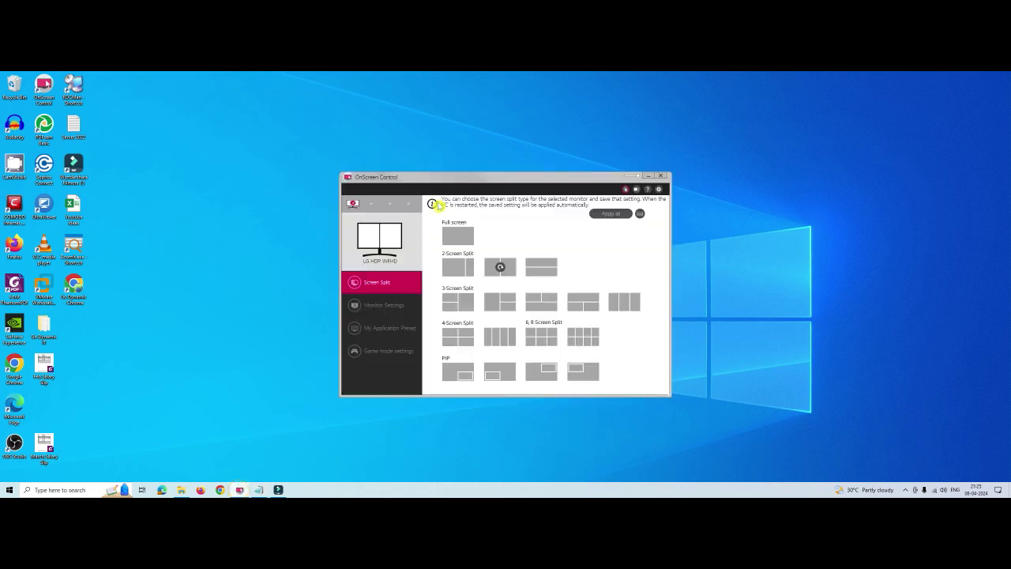
left_click_drag(446, 183, 432, 157)
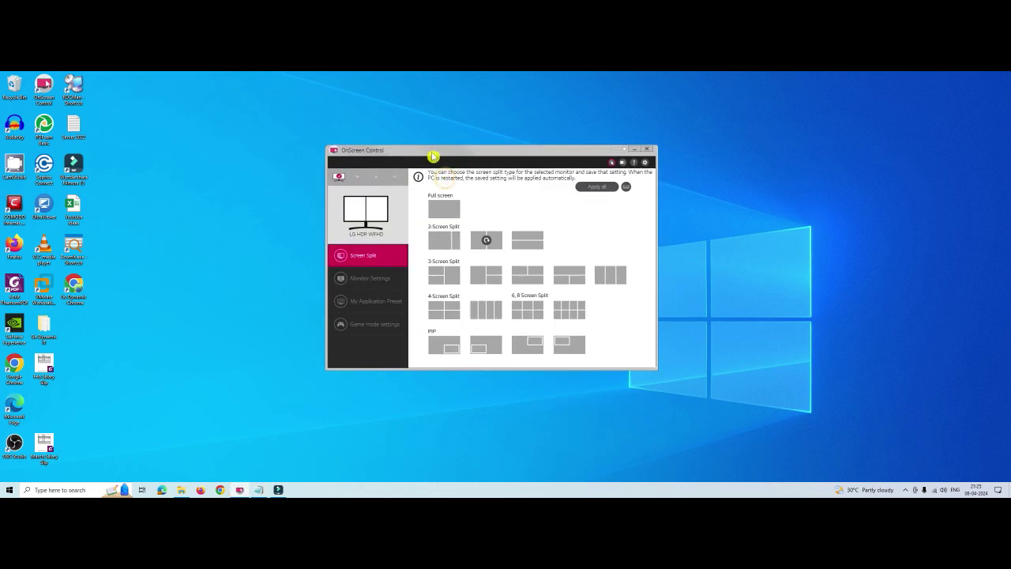
left_click(633, 148)
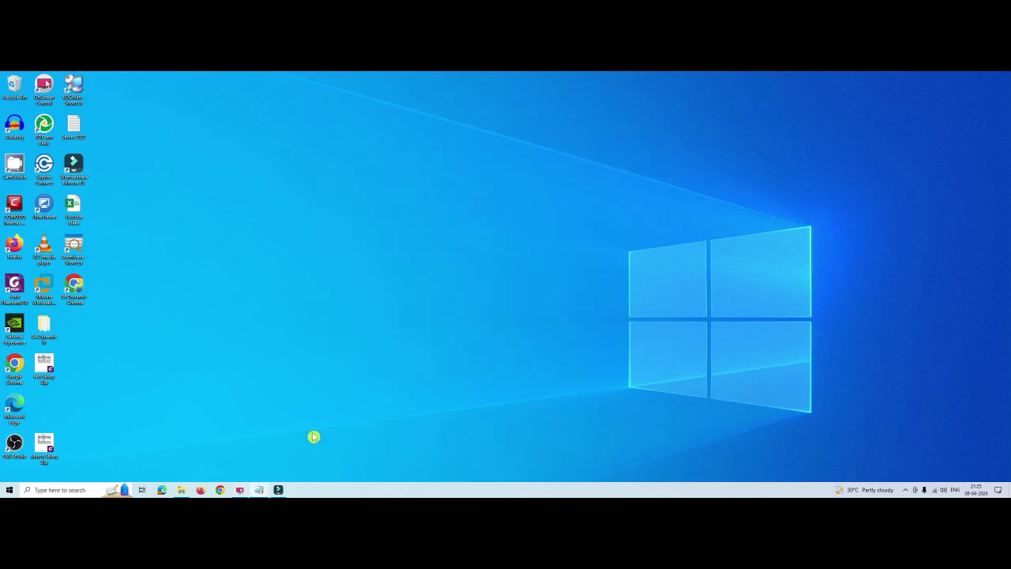
Step: Open Chrome with the gdit profile and reach the Amazon.in store through a Google search for amazon
left_click(219, 489)
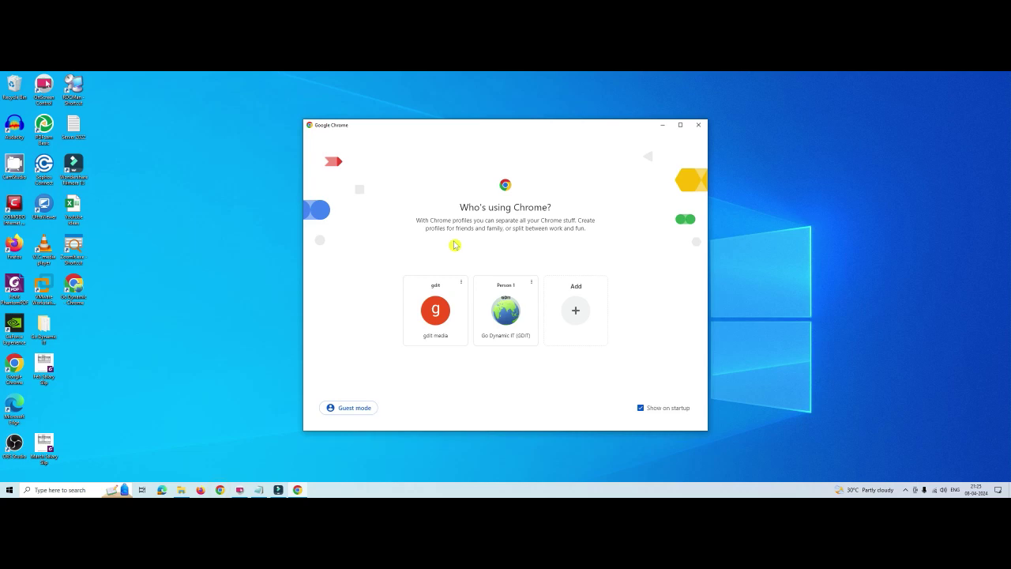
left_click(435, 312)
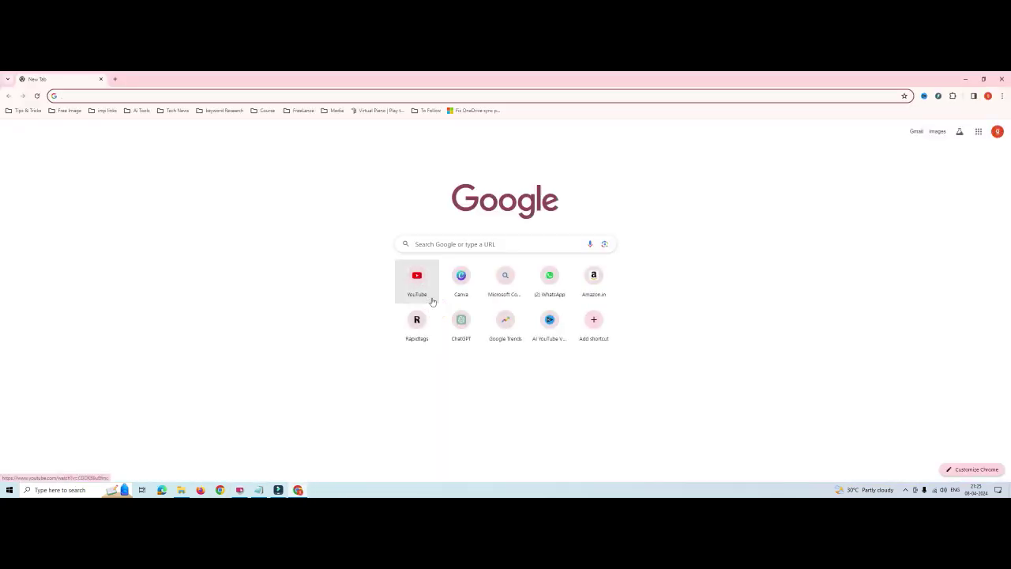
left_click(129, 95)
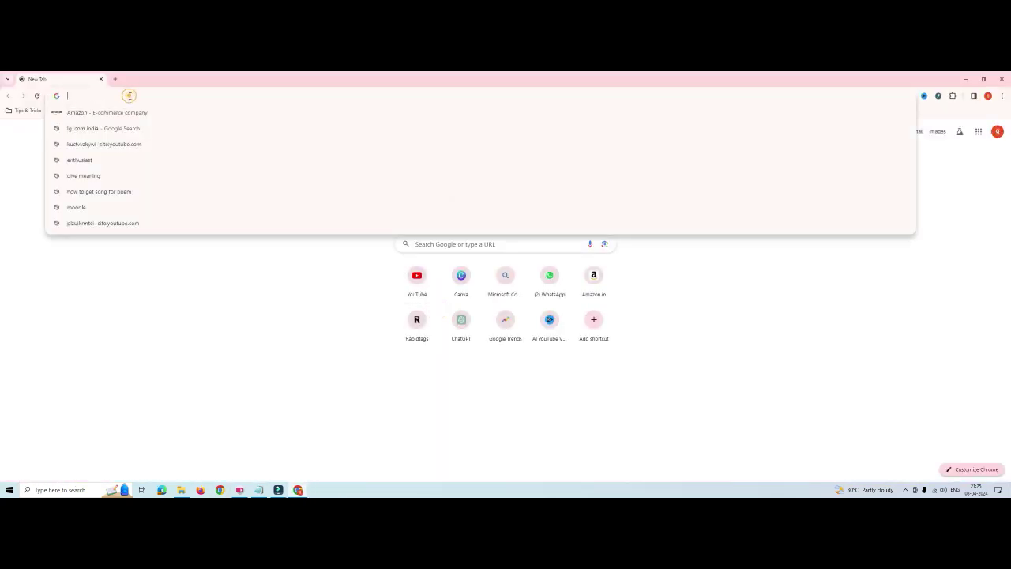
left_click(118, 111)
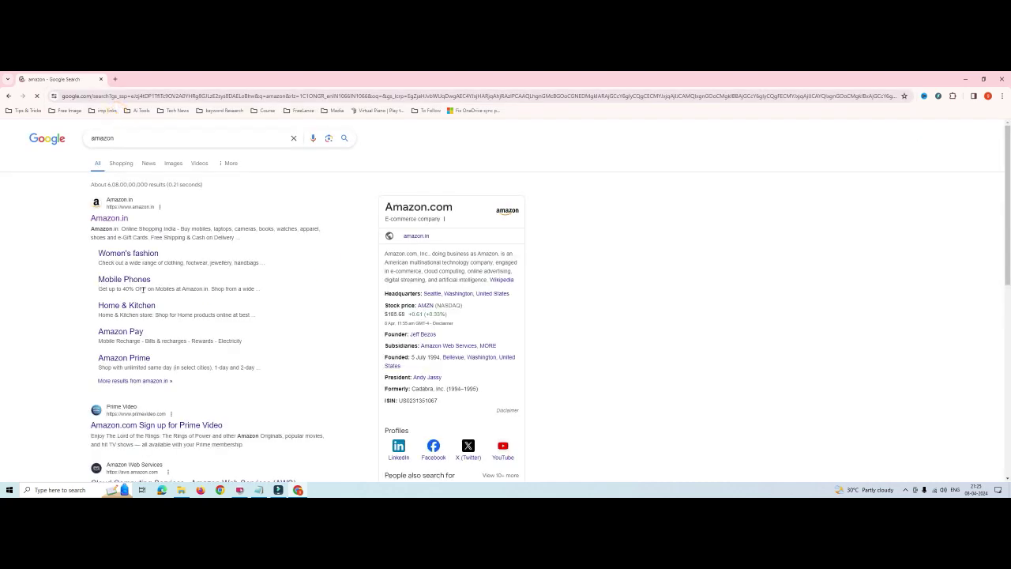
left_click(110, 224)
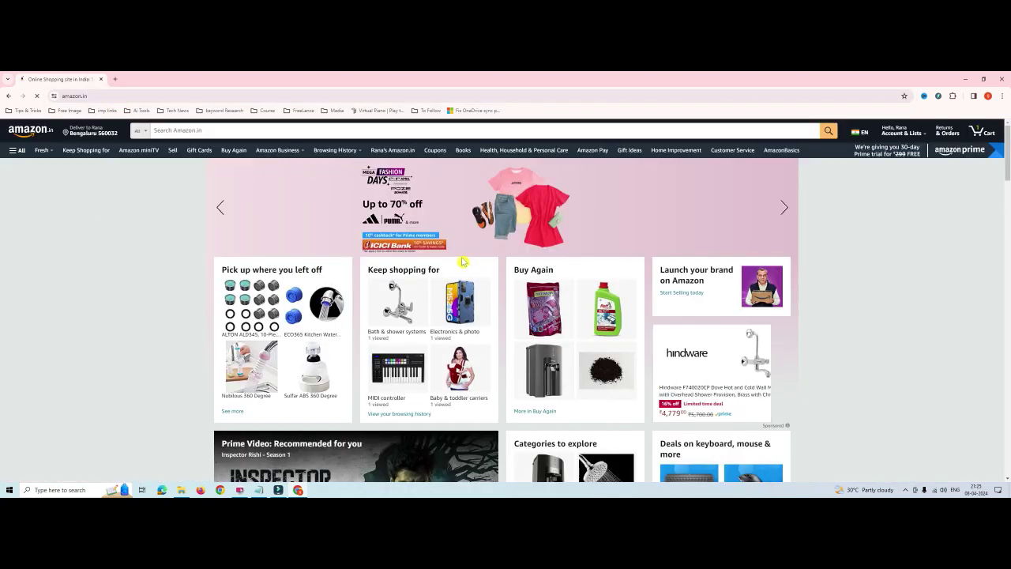
Step: Search Amazon for "lg ultrawide" in Computers & Accessories and open the LG UltraWide 29 inch 29WQ600 product page
left_click(233, 130)
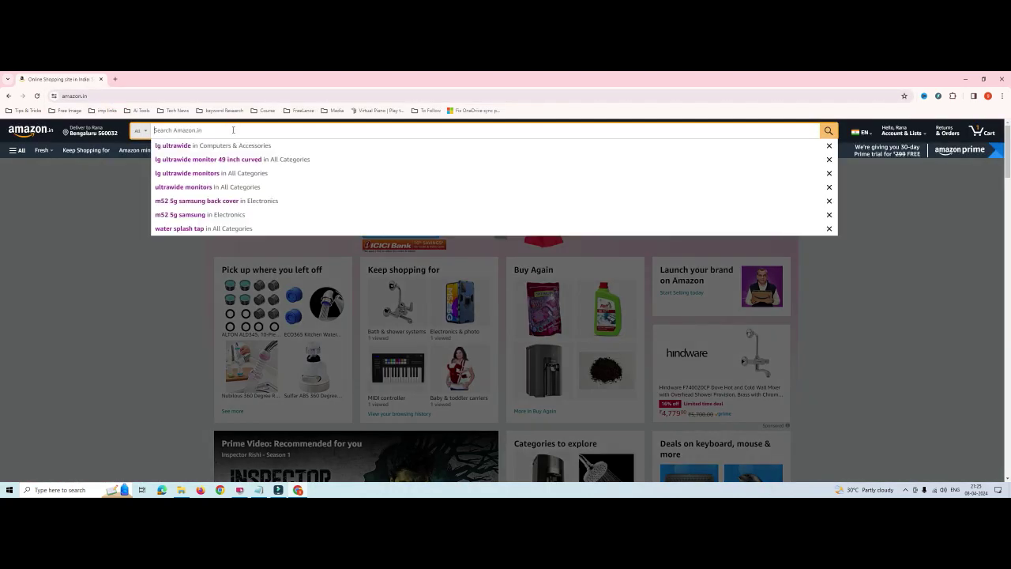
left_click(194, 146)
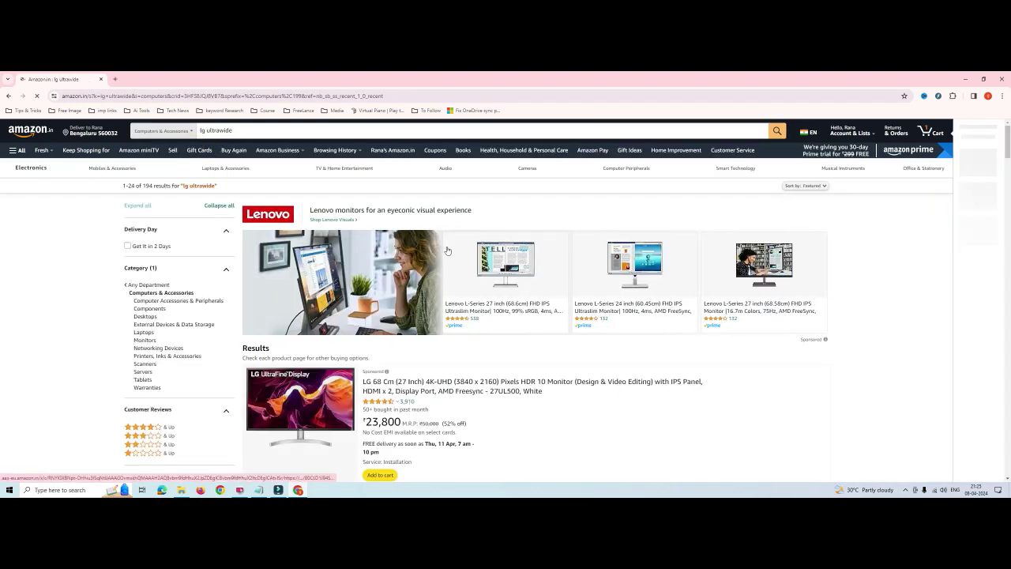
scroll(448, 269, "down", 5)
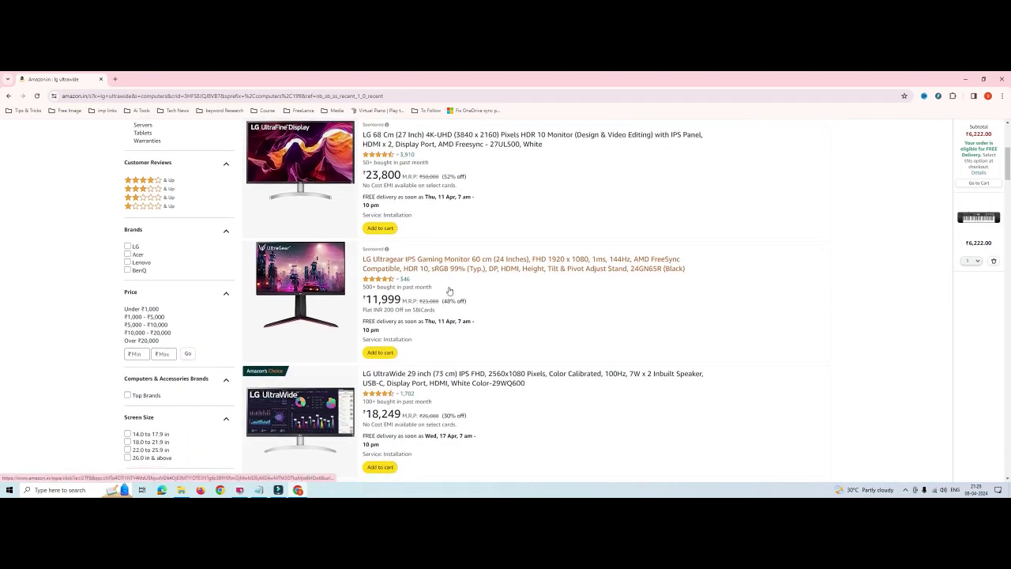
scroll(449, 290, "down", 2)
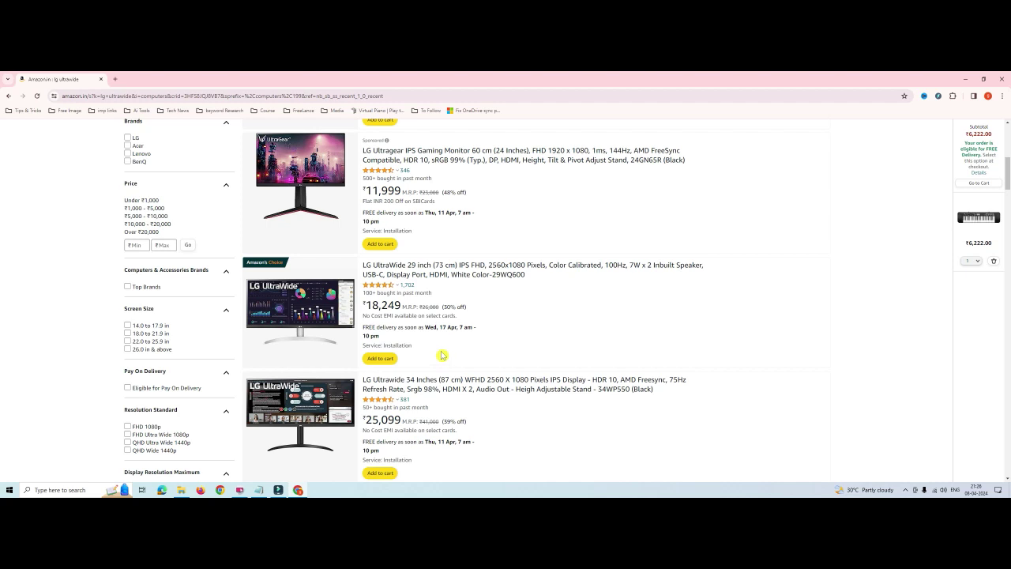
left_click(445, 270)
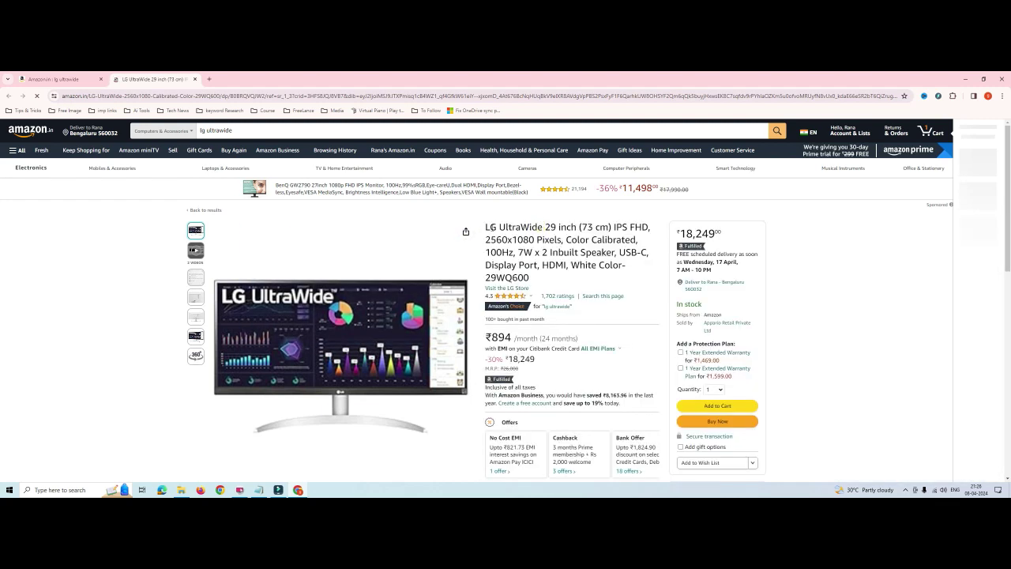
Step: Examine the panel type, resolution, speaker and connectivity details in the monitor's product title
left_click_drag(489, 227, 653, 232)
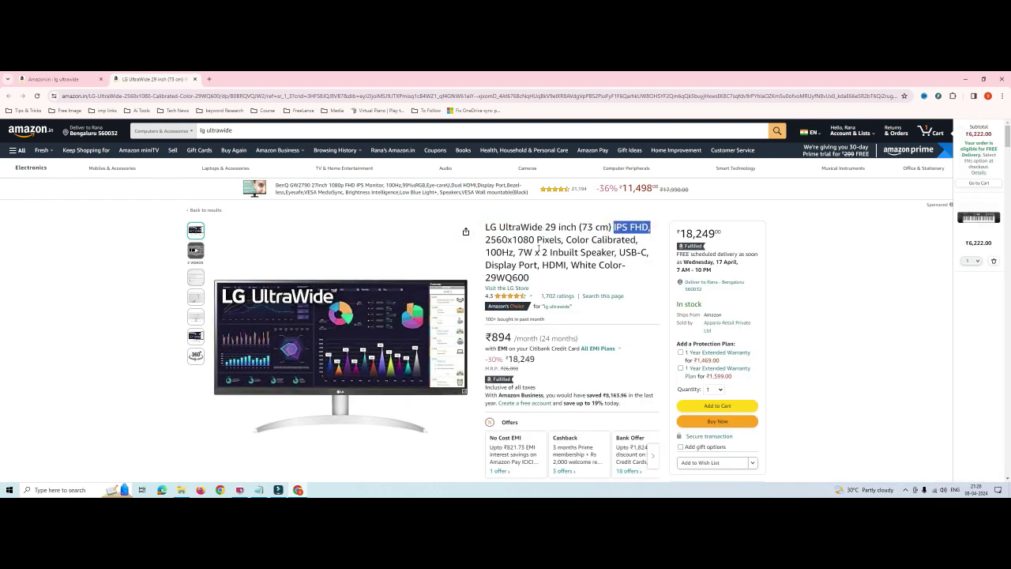
left_click_drag(485, 239, 537, 241)
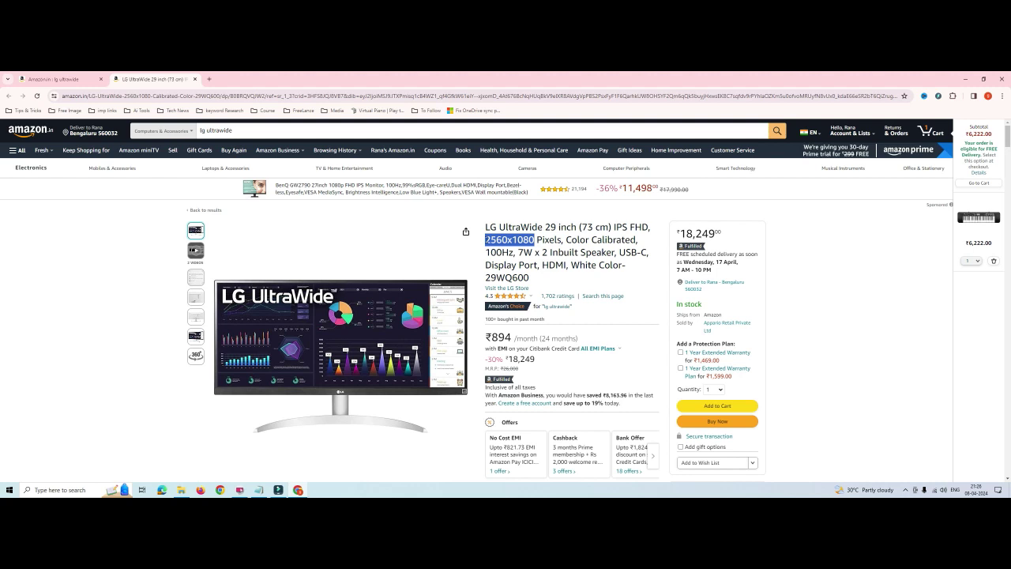
left_click(543, 259)
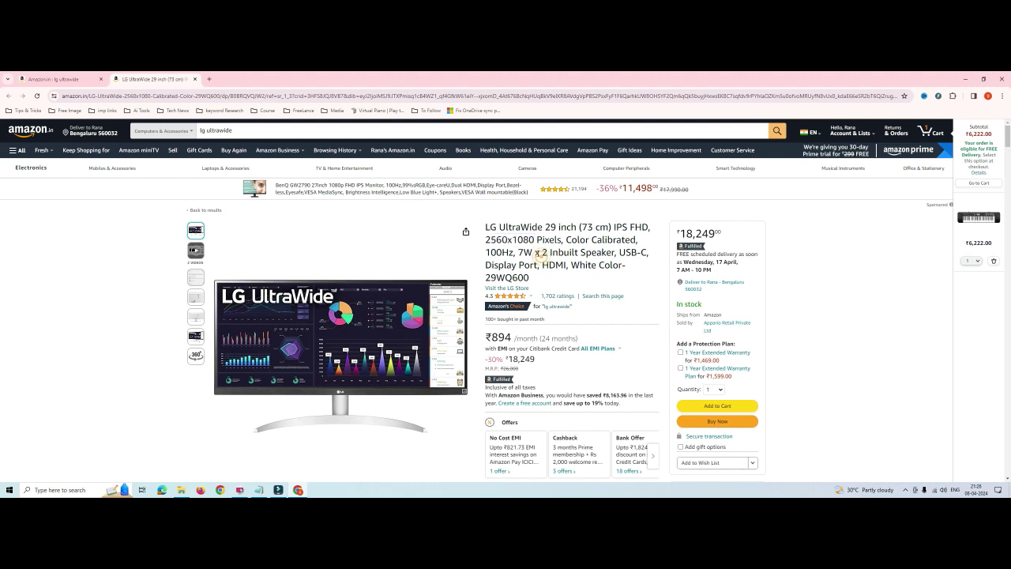
left_click_drag(564, 253, 634, 252)
left_click(648, 252)
left_click_drag(530, 280, 490, 239)
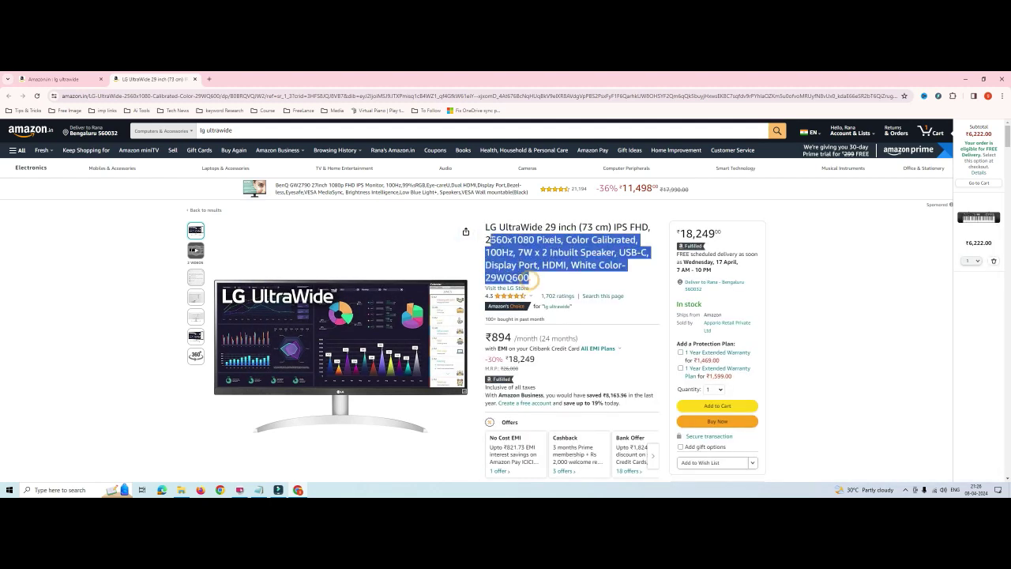
left_click(489, 236)
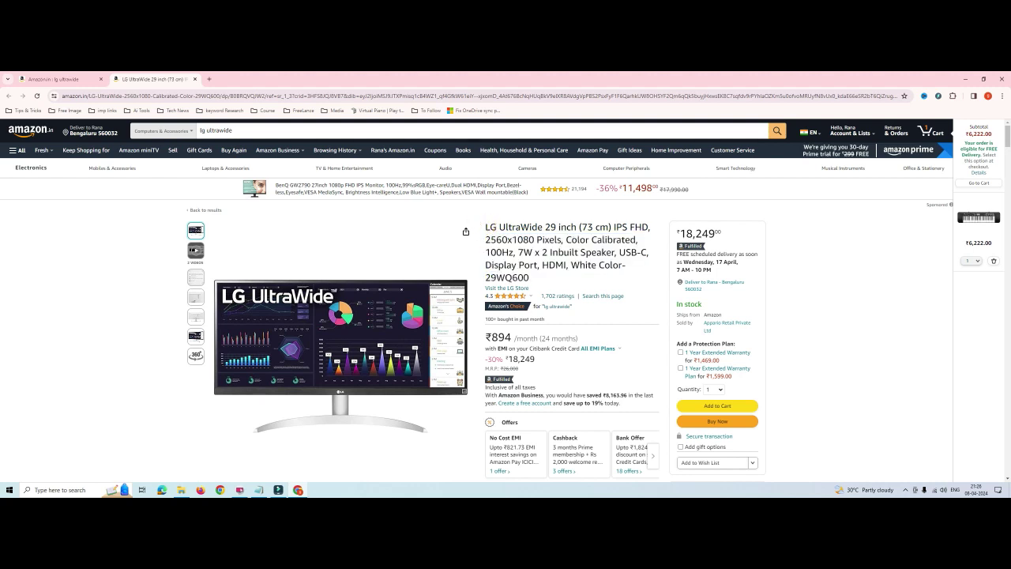
Step: Search Google for "lg .com india" in a new tab and open the LG India website
left_click(209, 80)
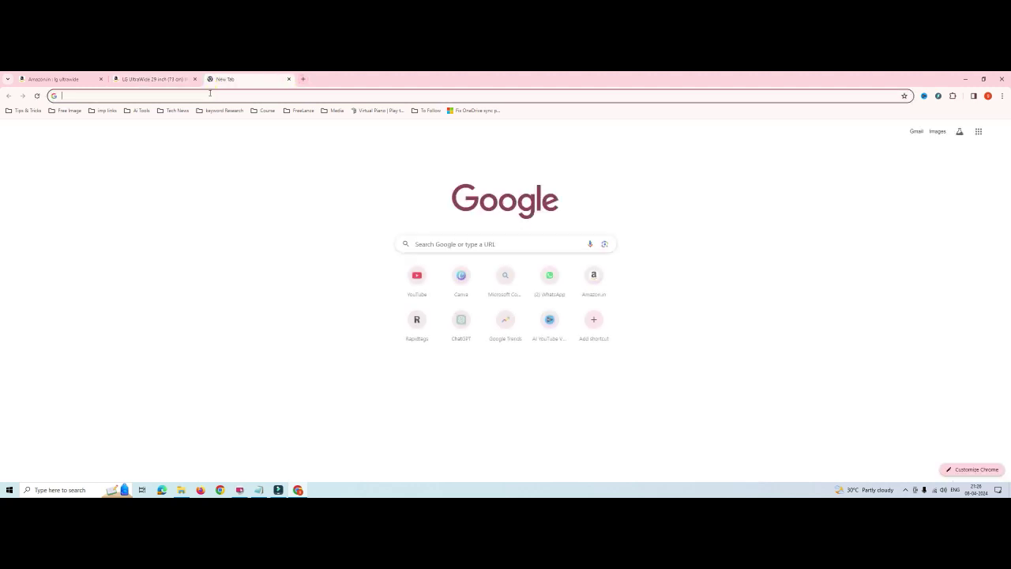
type("lg")
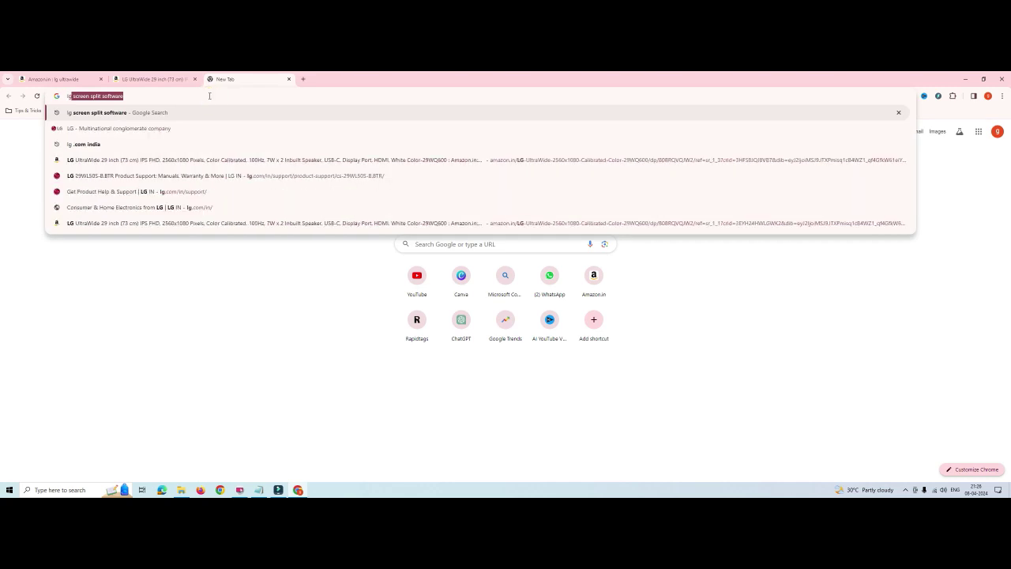
left_click(102, 150)
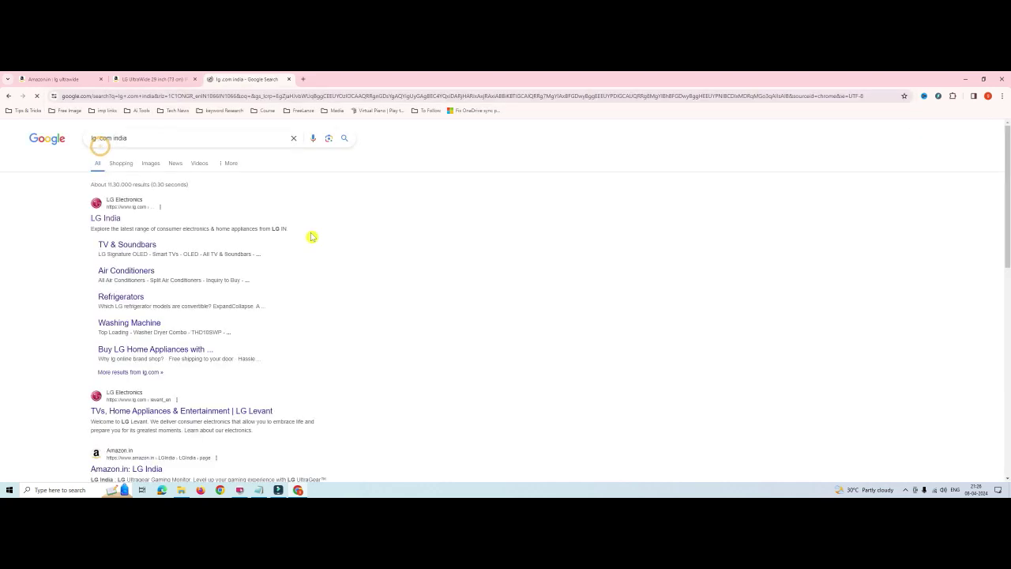
left_click(105, 219)
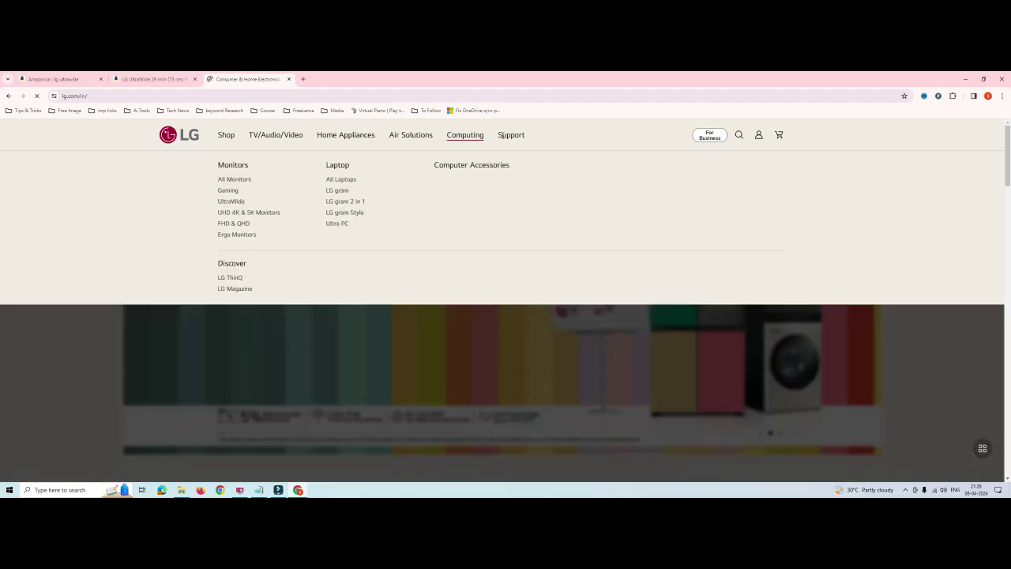
Step: Open the LG Support page and locate its Product support section
mouse_move(512, 176)
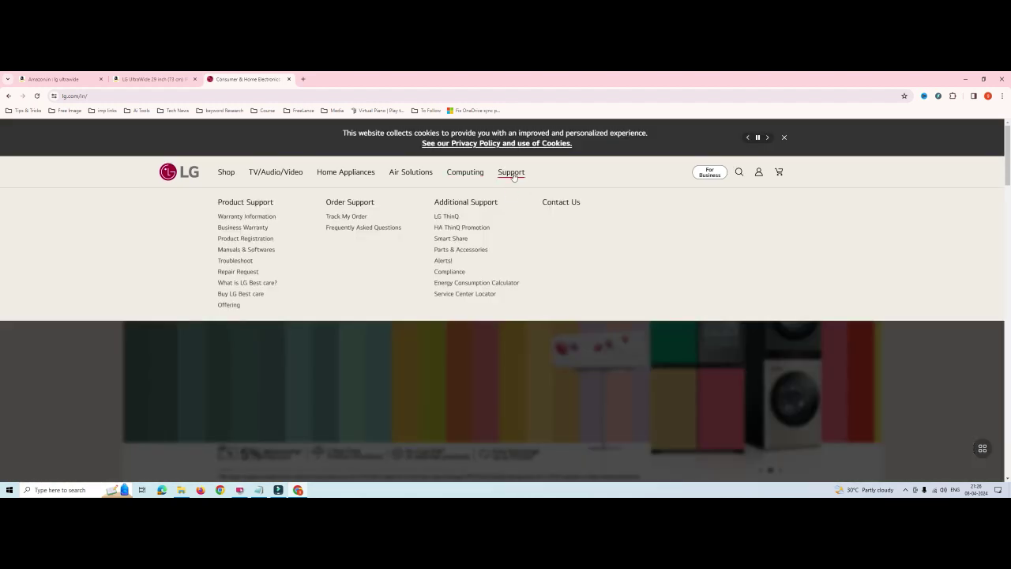
left_click(512, 173)
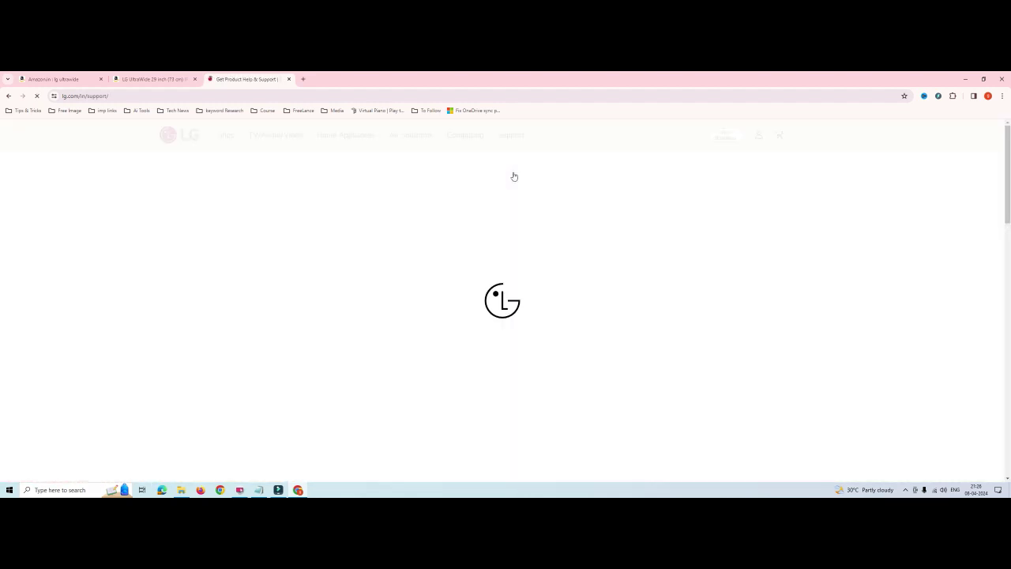
mouse_move(513, 176)
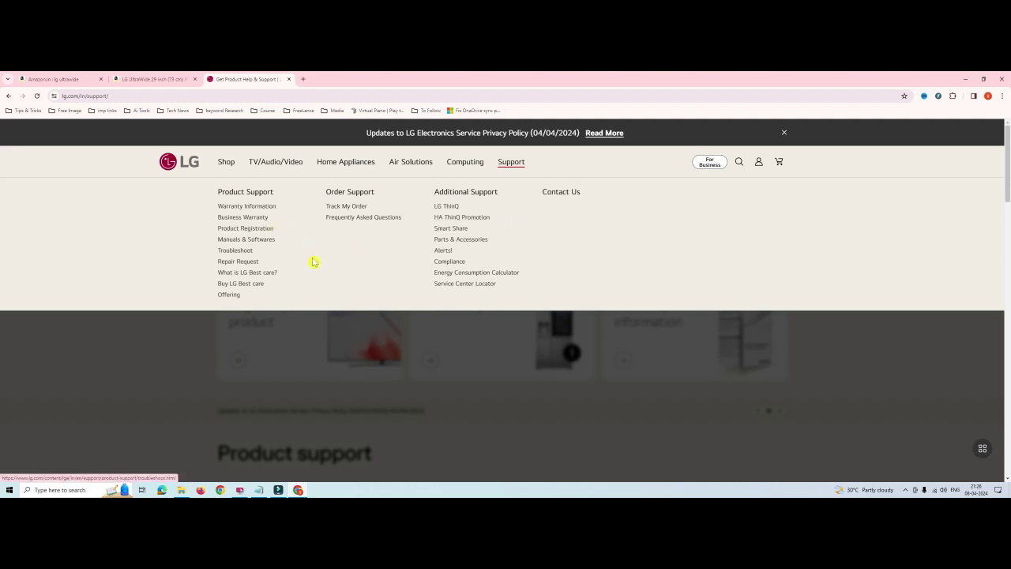
scroll(329, 372, "down", 2)
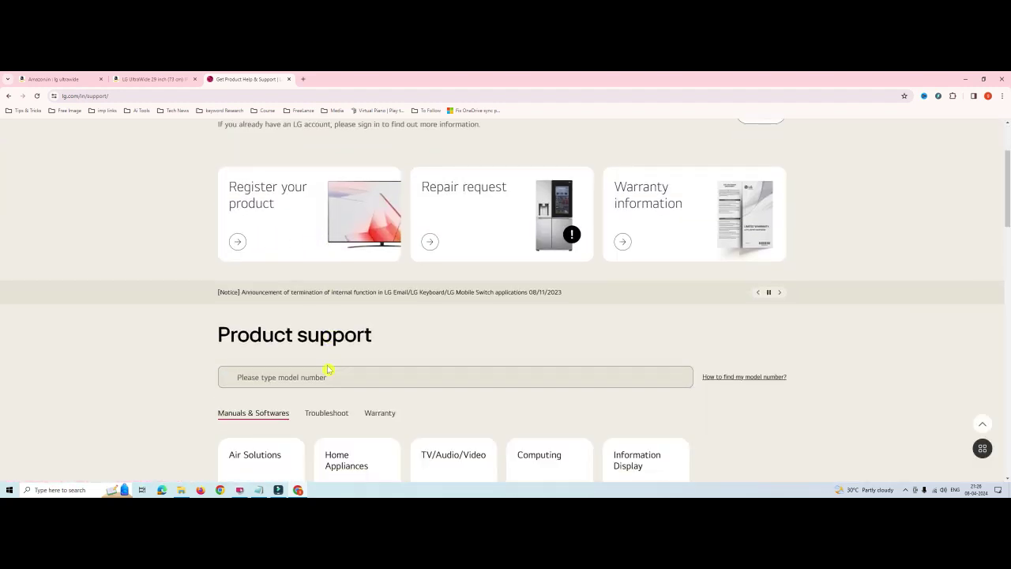
scroll(329, 368, "up", 3)
scroll(329, 365, "down", 3)
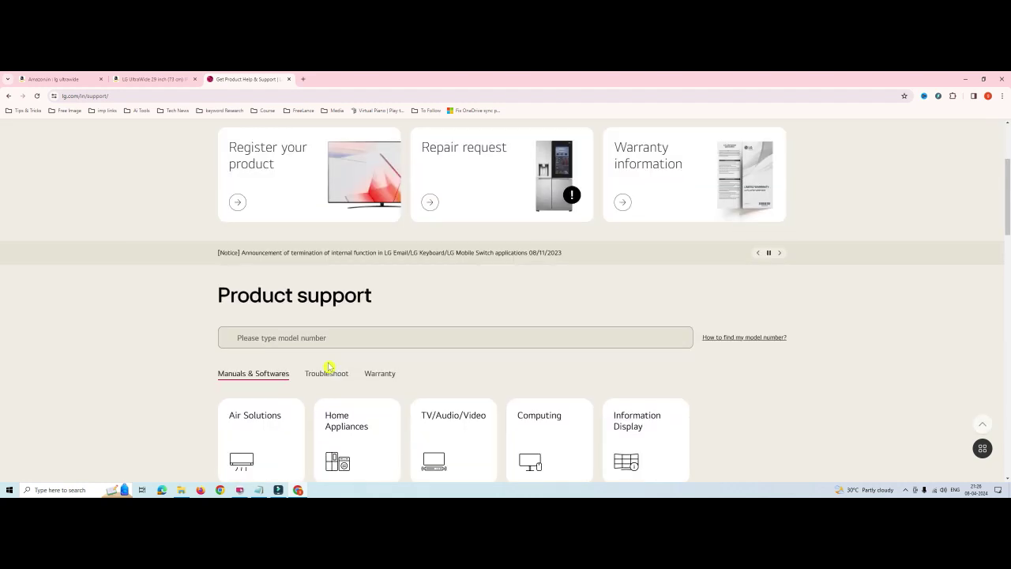
left_click_drag(217, 216, 401, 216)
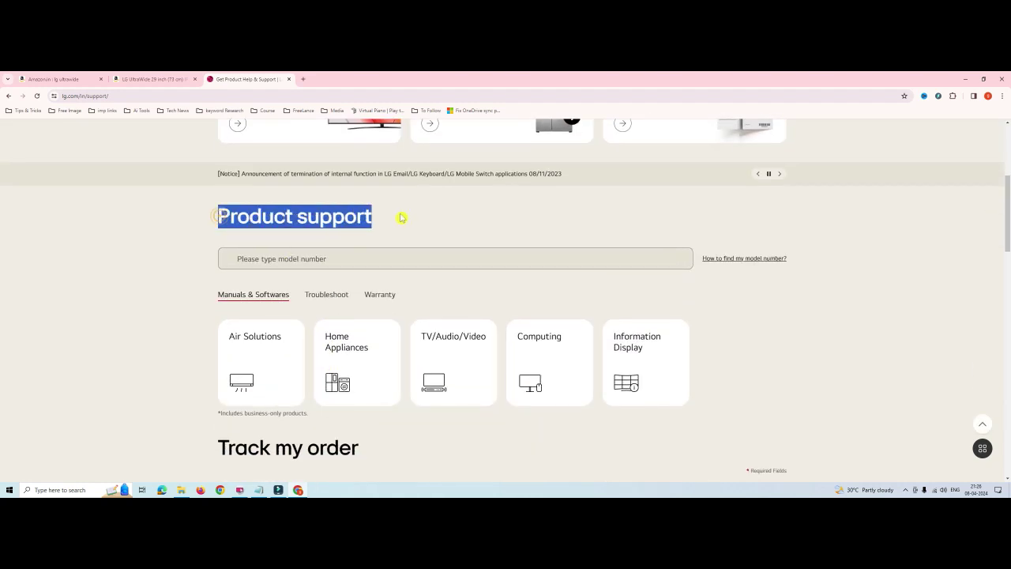
Step: Look up model number 29WL50S-B.BTR in Product support and open the matching monitor's support page
left_click(300, 259)
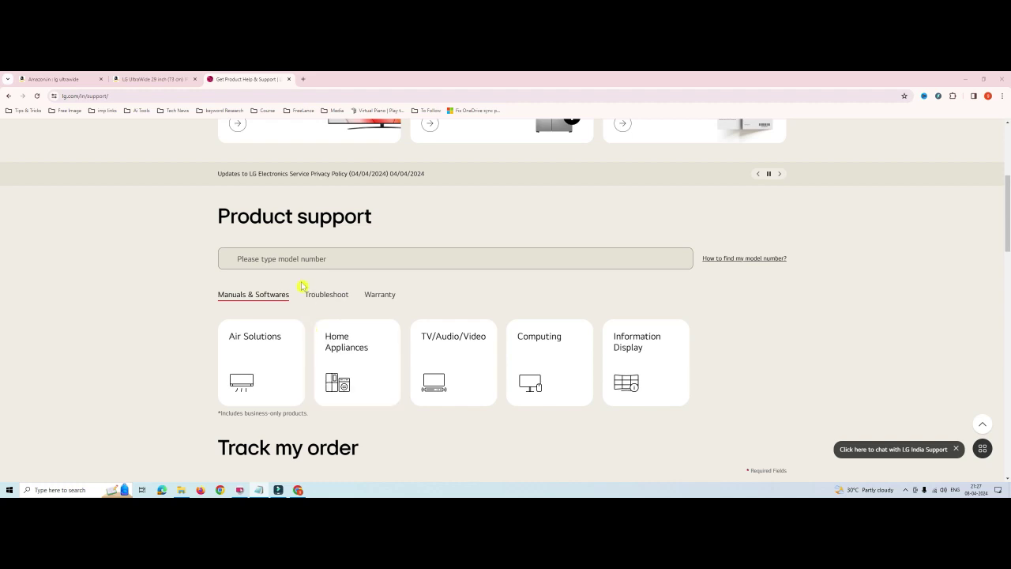
left_click(284, 259)
type("29WL50S-B.BTR")
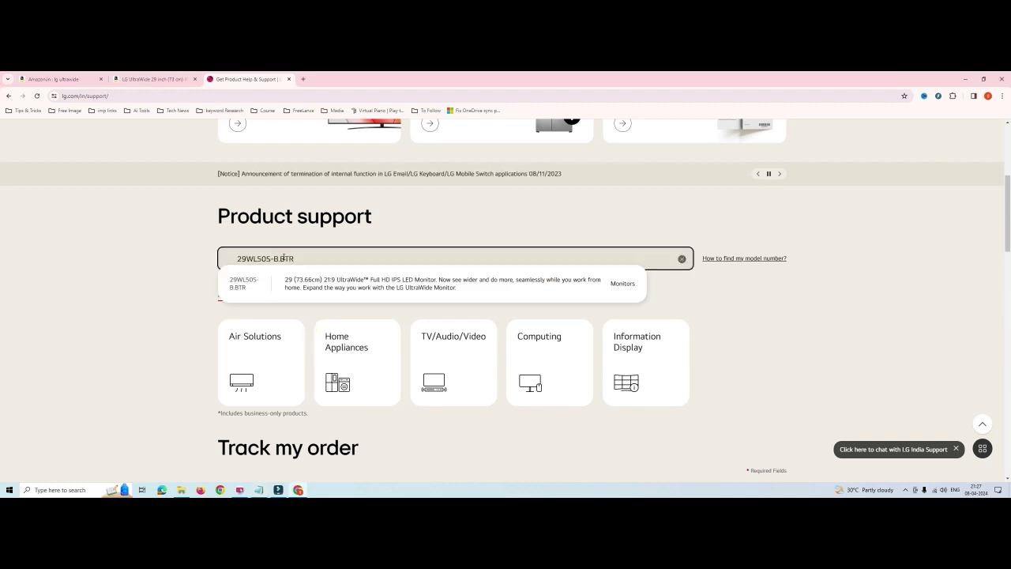
key("Return")
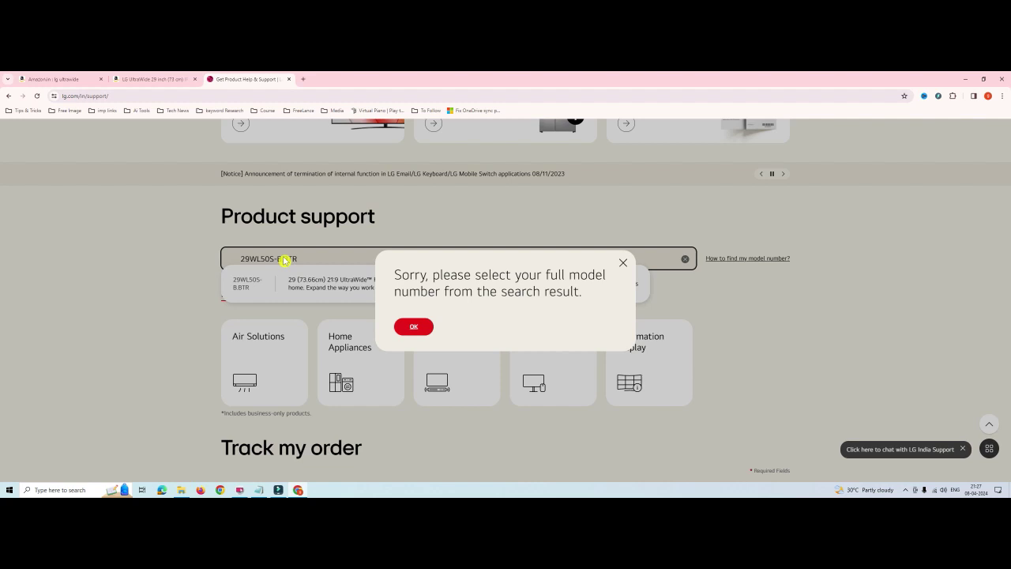
left_click(406, 326)
left_click(335, 287)
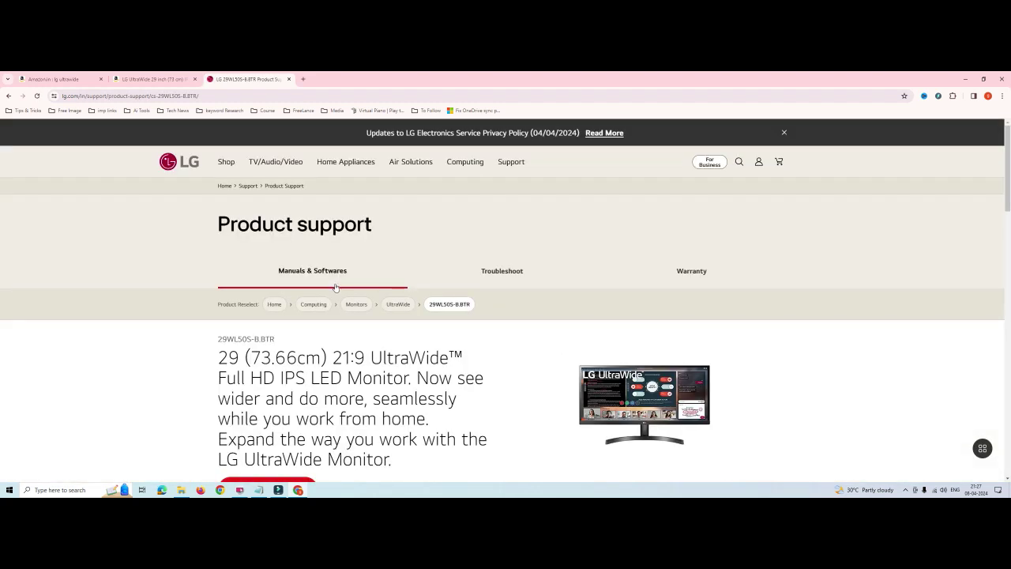
Step: Review the 29WL50S-B.BTR monitor's description and the downloads offered under Software update
scroll(335, 287, "down", 2)
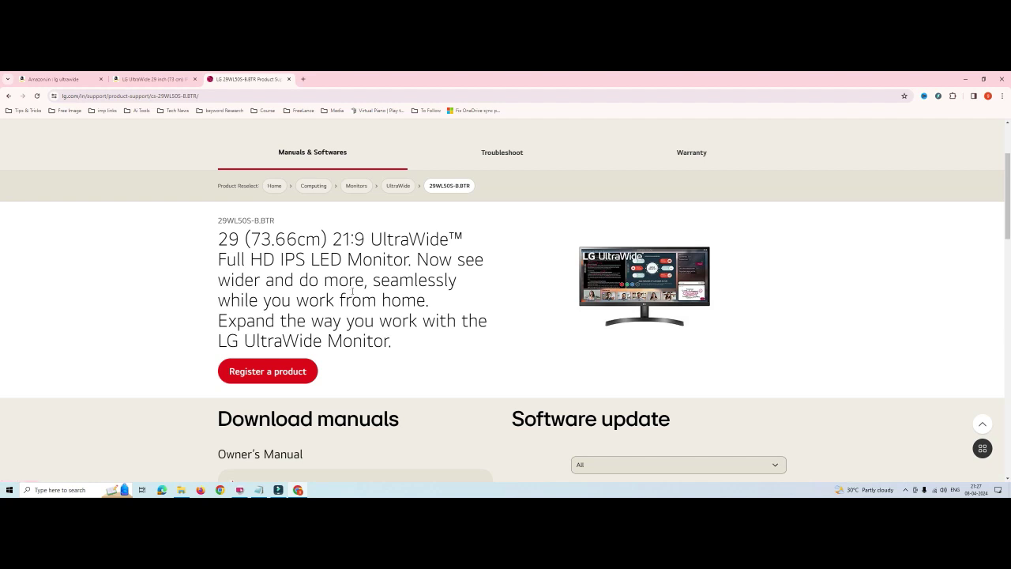
left_click_drag(237, 249, 443, 347)
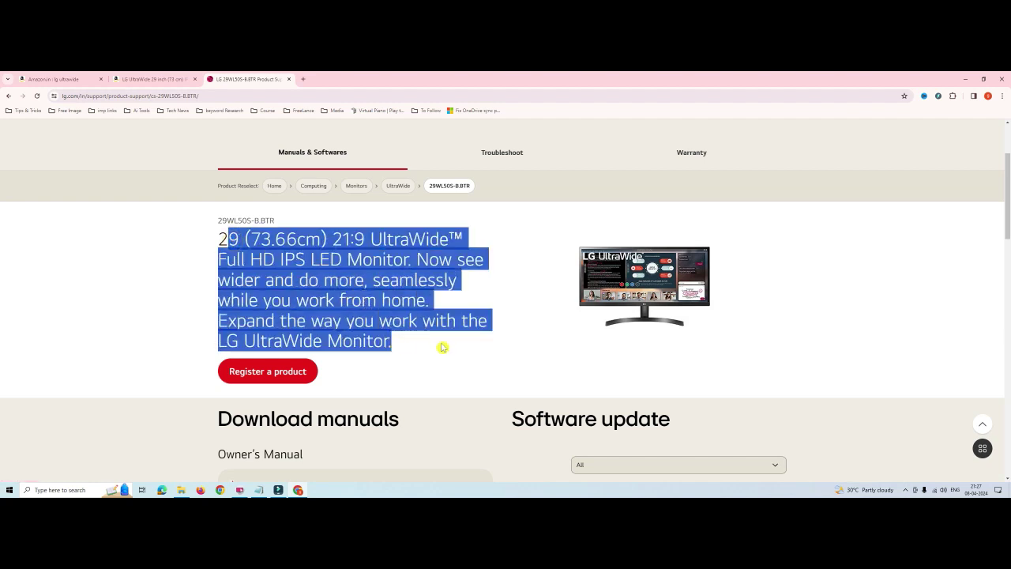
left_click(448, 345)
scroll(449, 345, "down", 4)
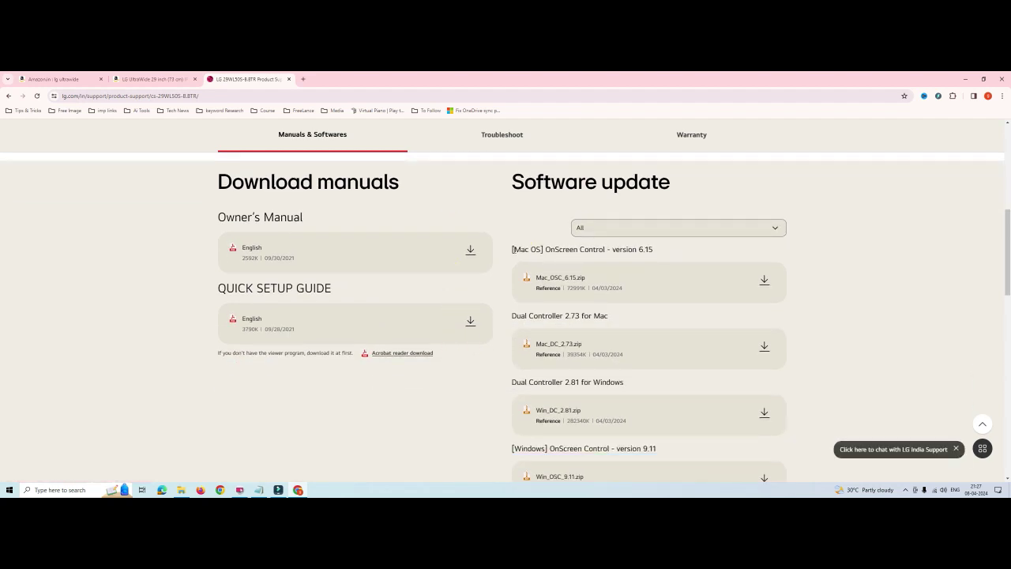
Step: Review the Software update entries, download Win_OSC_9.11.zip for [Windows] OnScreen Control version 9.11, and check its download progress
left_click_drag(511, 249, 661, 252)
left_click(662, 253)
scroll(655, 261, "down", 1)
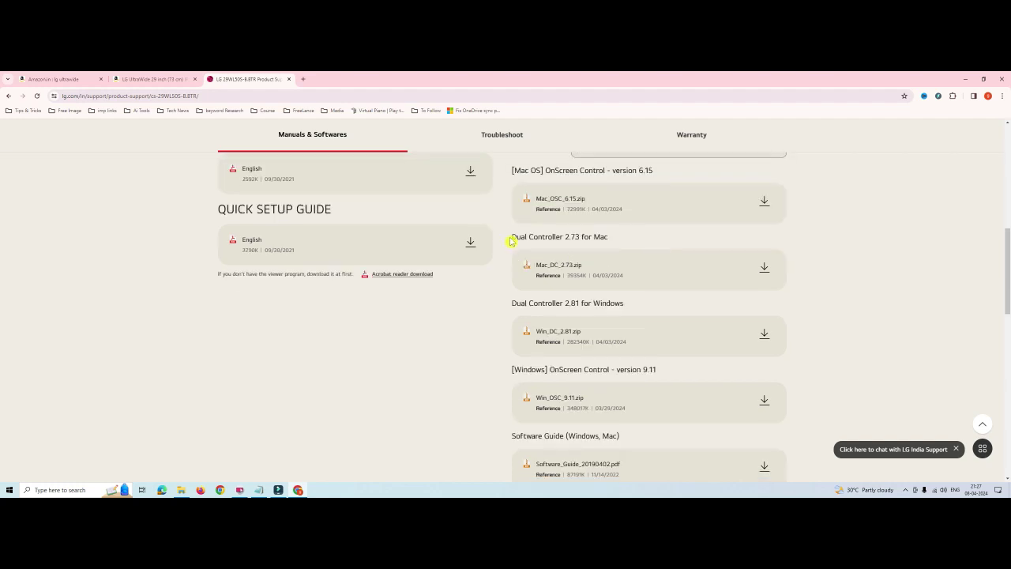
left_click_drag(510, 240, 593, 238)
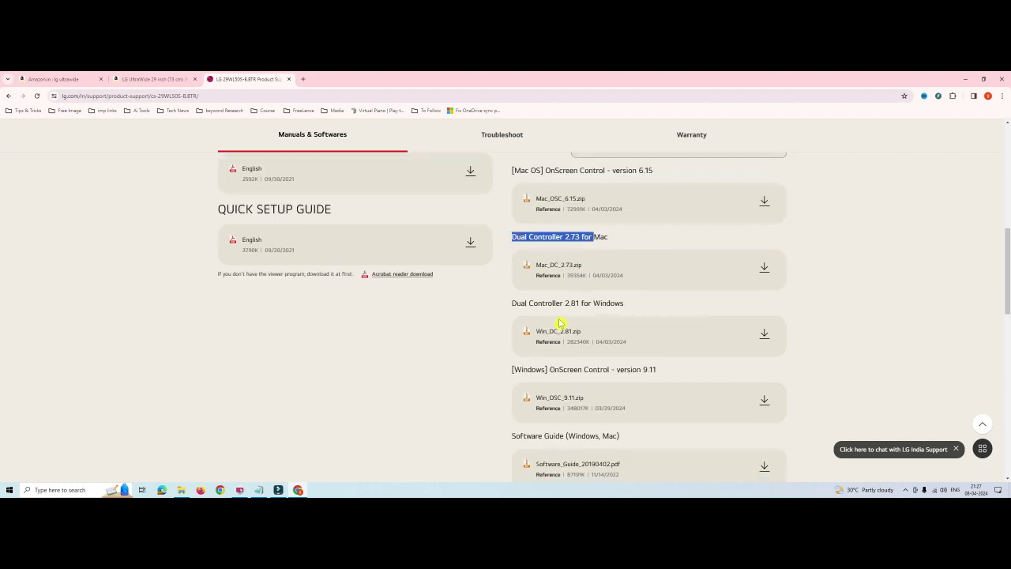
scroll(668, 239, "down", 2)
left_click_drag(667, 251, 555, 251)
left_click(670, 254)
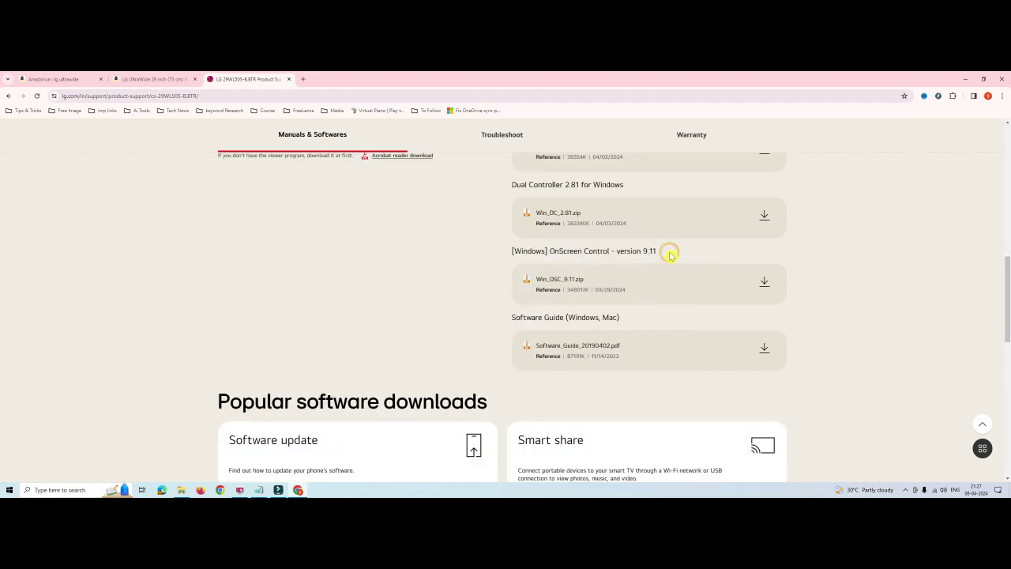
left_click(763, 284)
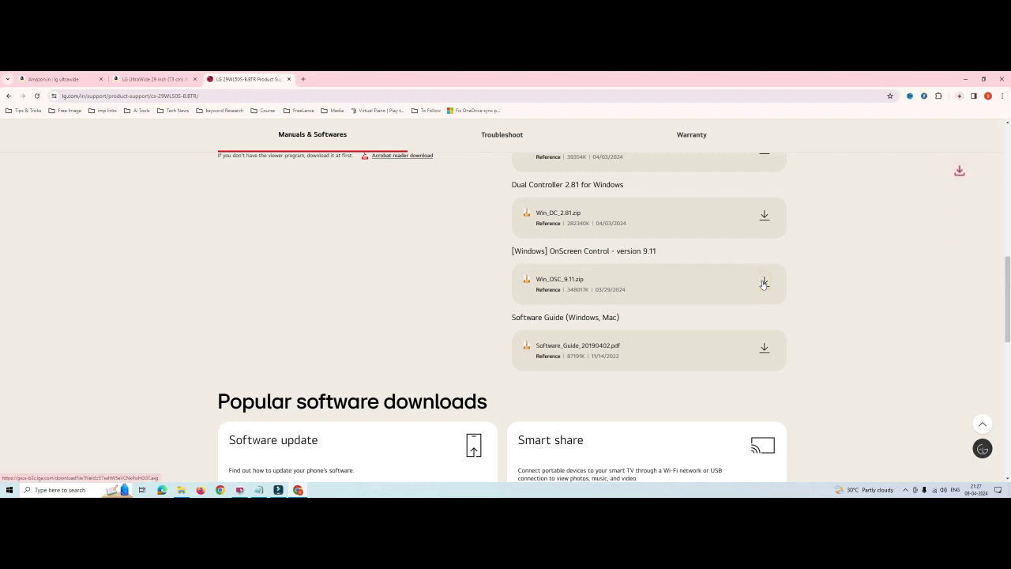
left_click(959, 97)
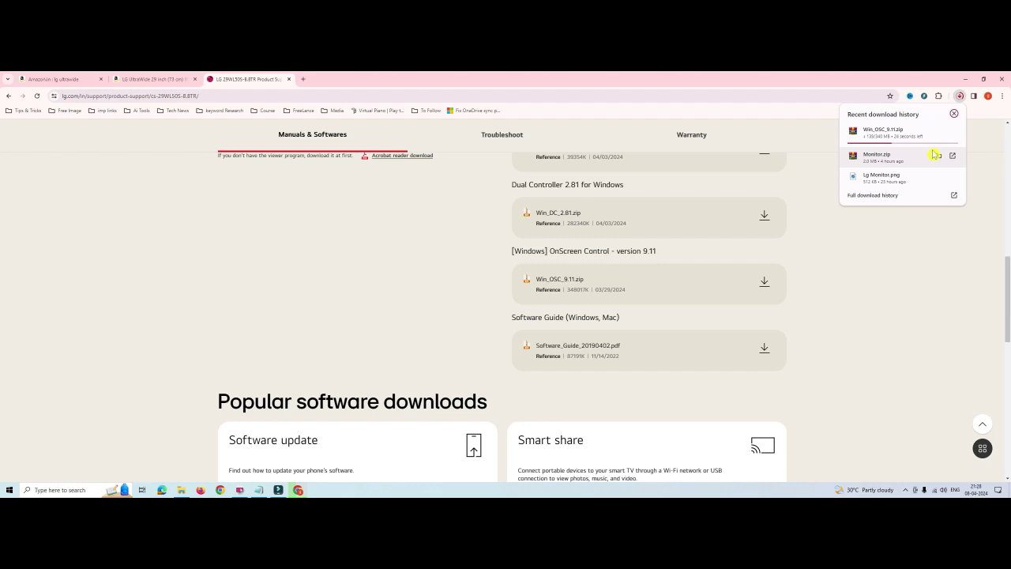
Step: Switch to OnScreen Control from the desktop and move its window slightly up and to the right
left_click(967, 79)
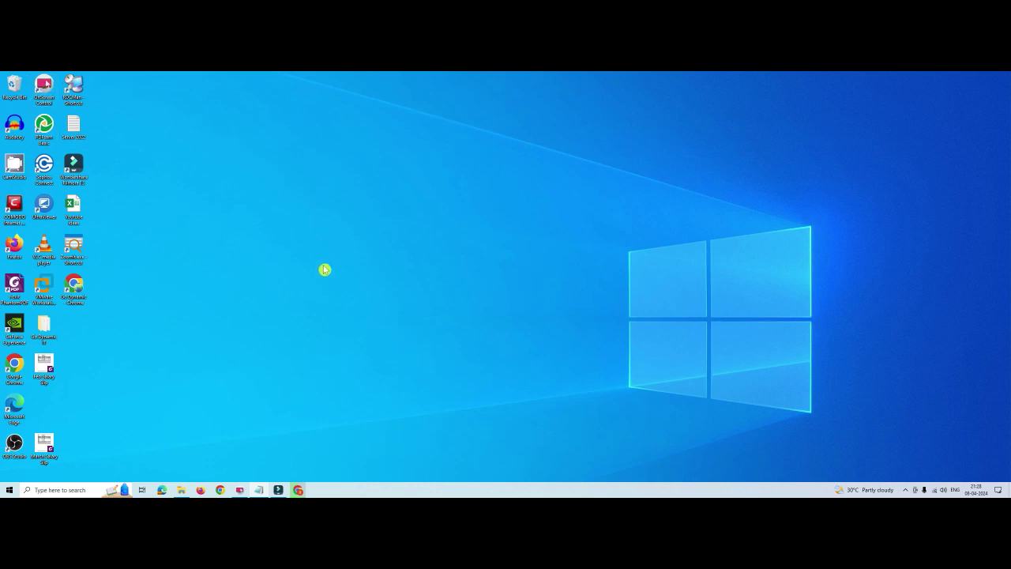
double_click(45, 89)
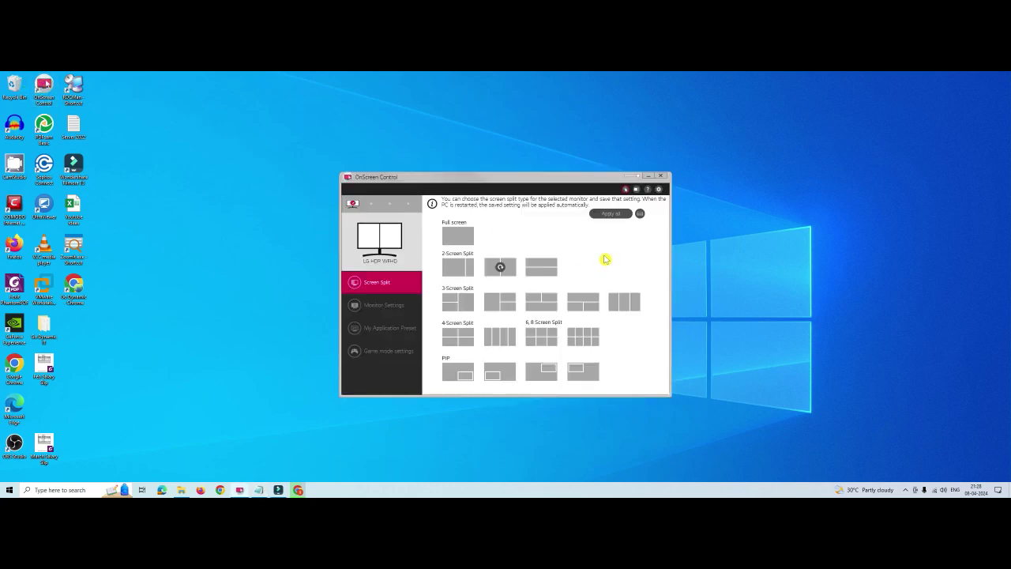
left_click_drag(555, 176, 579, 157)
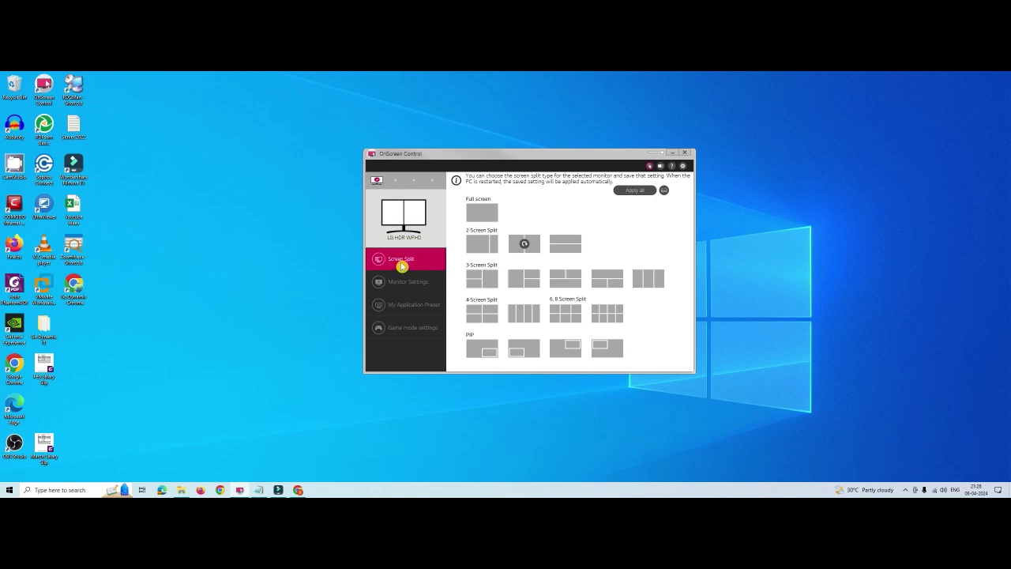
Step: Try the Full screen layout and the uneven 2-Screen Split with a wide left area
left_click(483, 211)
left_click(481, 211)
left_click(483, 216)
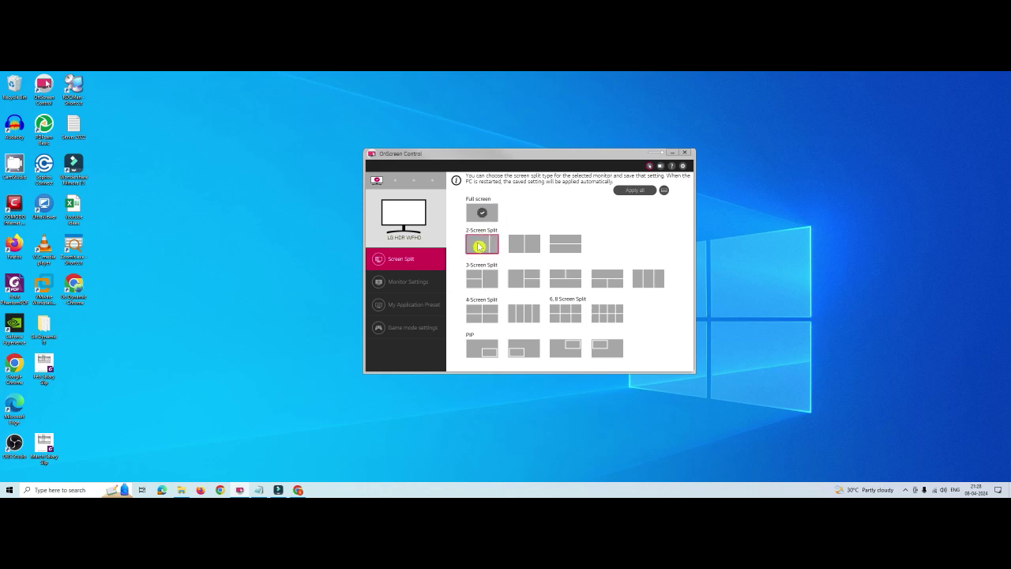
left_click(479, 247)
left_click(483, 243)
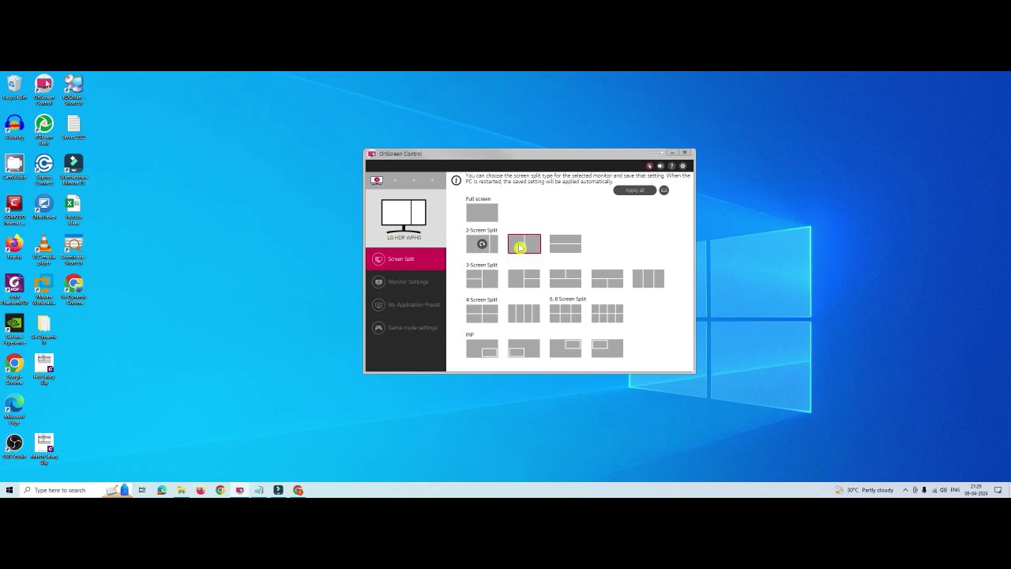
Step: Apply the equal side-by-side 2-Screen Split and snap the Chrome window into the right half
left_click(520, 247)
left_click(298, 490)
key("super+Right")
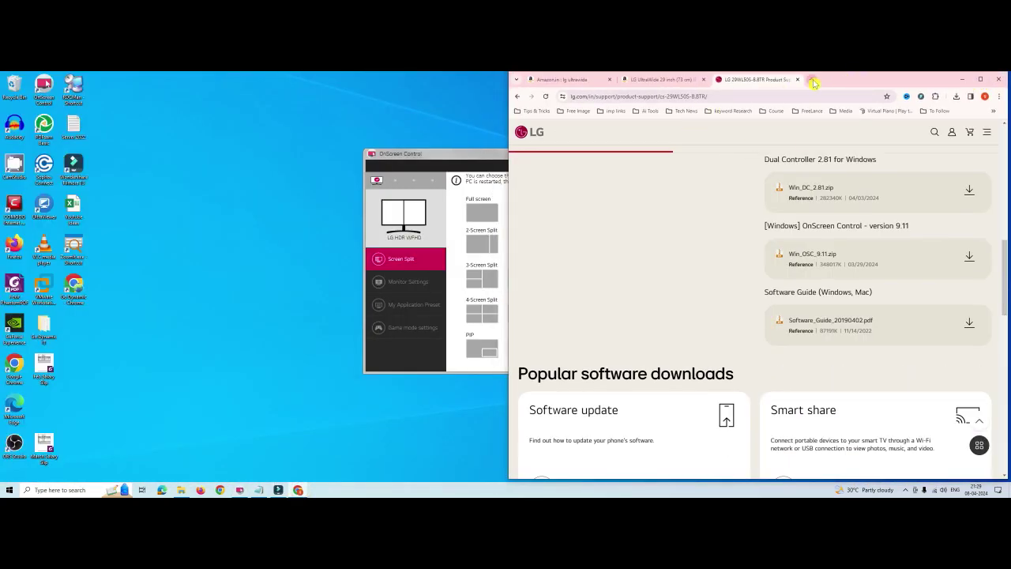
Step: Detach the Amazon LG UltraWide product tab into its own window filling the left half of the split
left_click(684, 80)
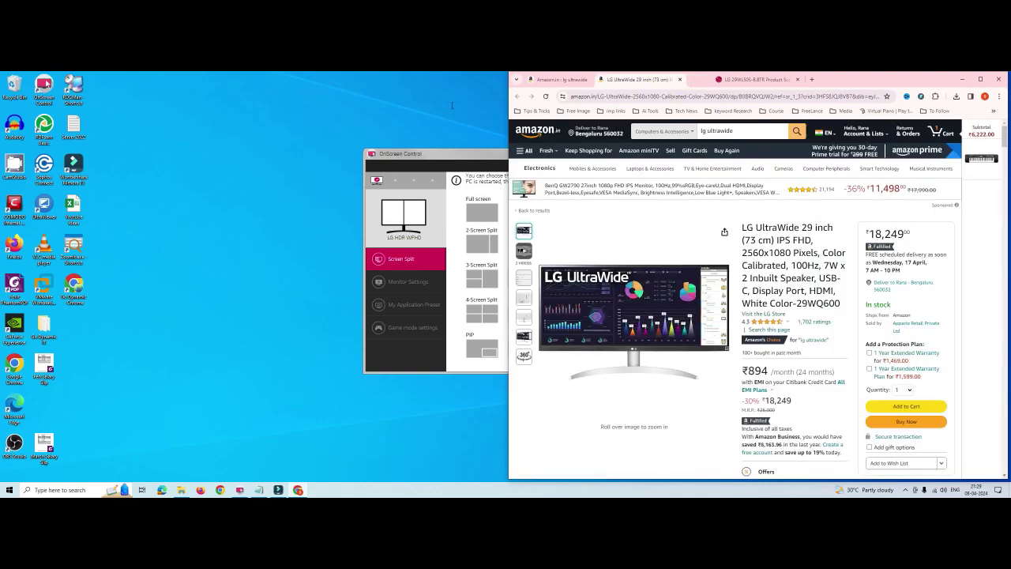
left_click_drag(685, 80, 122, 79)
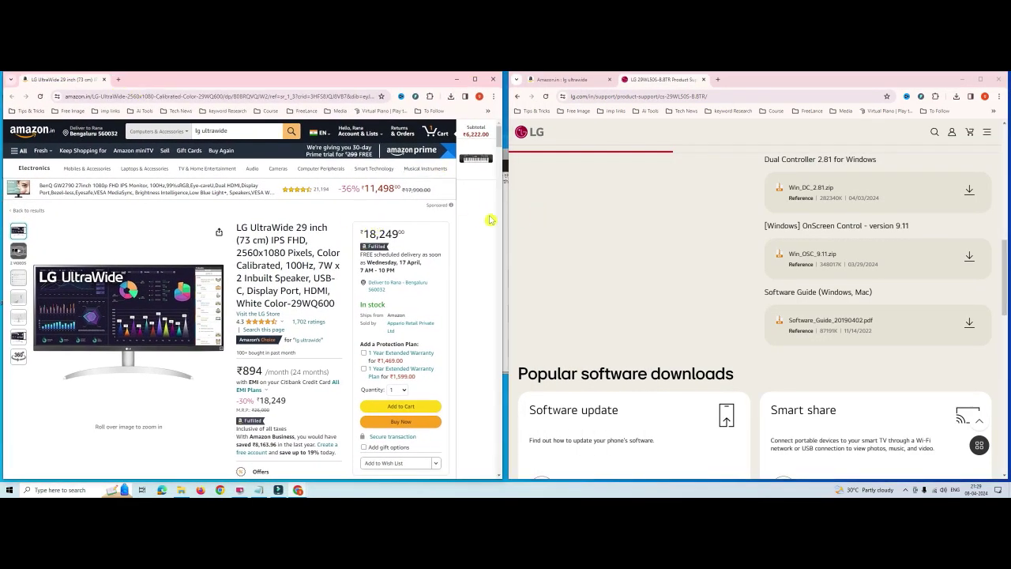
left_click(691, 233)
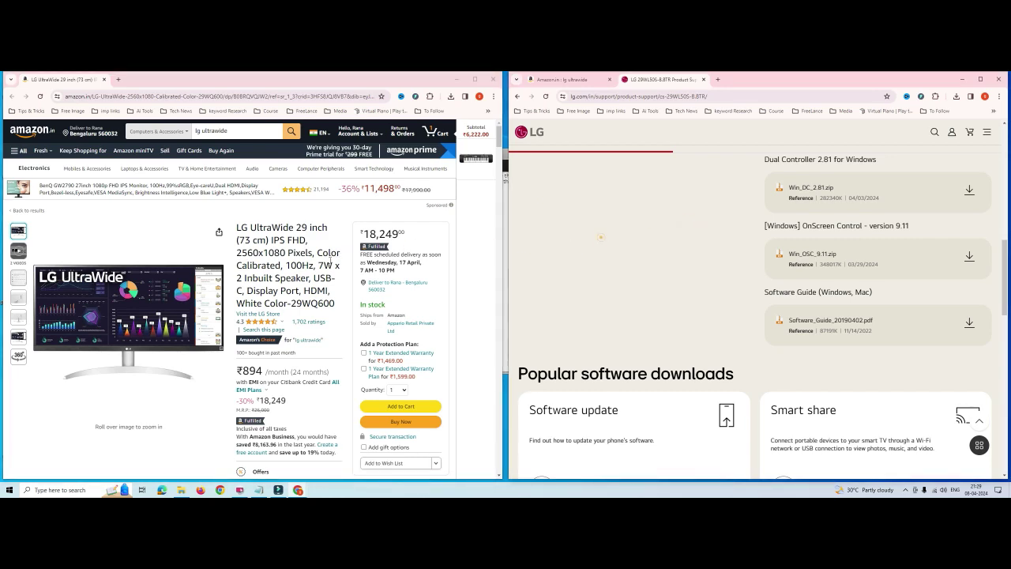
Step: Compare the Amazon product title with the 29WL50S-B.BTR description on the LG support page side by side
left_click_drag(335, 279, 264, 227)
left_click_drag(869, 292, 703, 267)
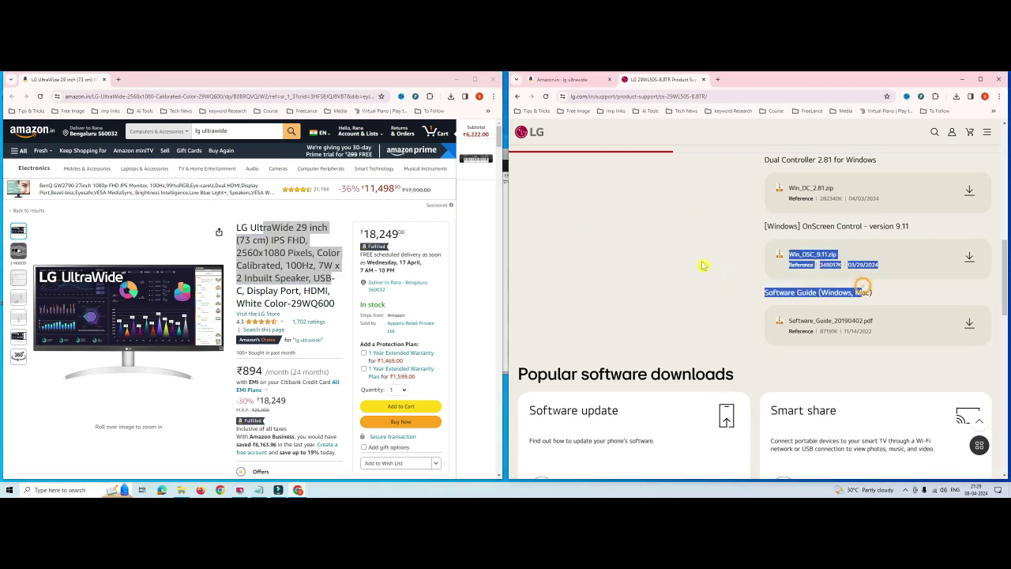
scroll(703, 267, "up", 15)
left_click_drag(613, 353, 727, 389)
left_click(669, 405)
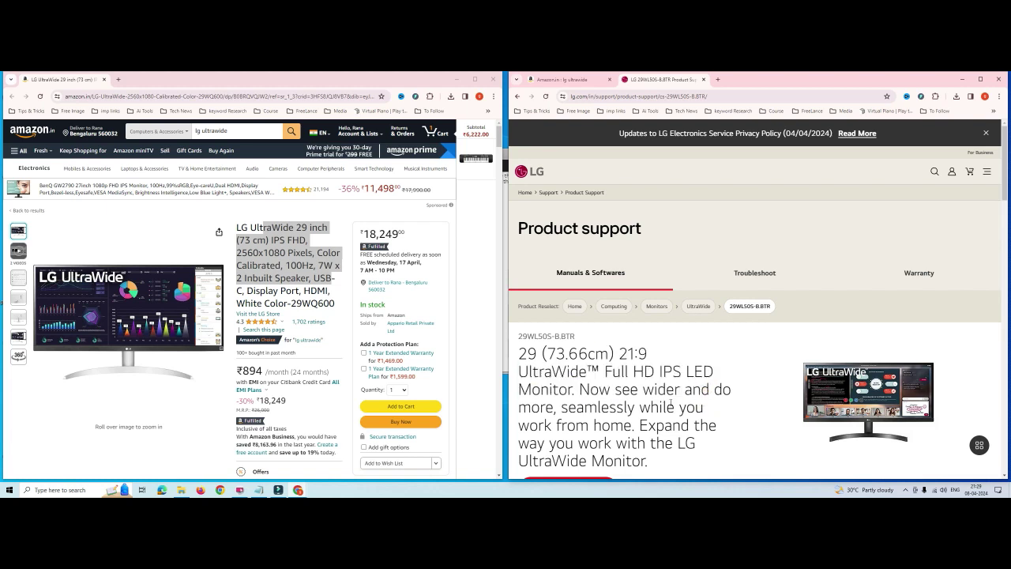
left_click_drag(725, 440, 565, 370)
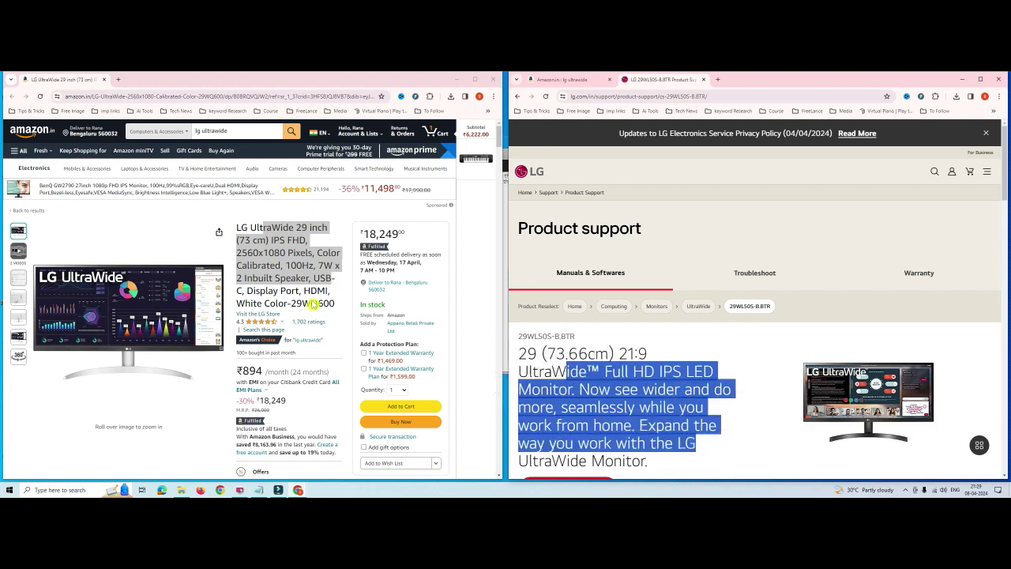
left_click_drag(330, 303, 237, 229)
left_click_drag(649, 462, 598, 355)
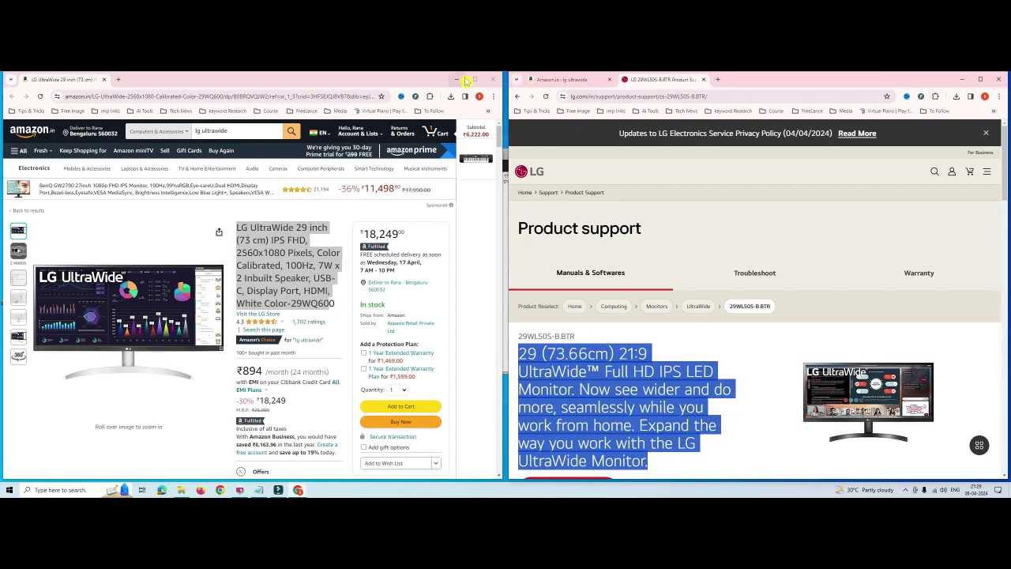
Step: Minimize the Amazon window, create a blank Excel workbook, and place it in the left half of the split
left_click(460, 79)
left_click(457, 79)
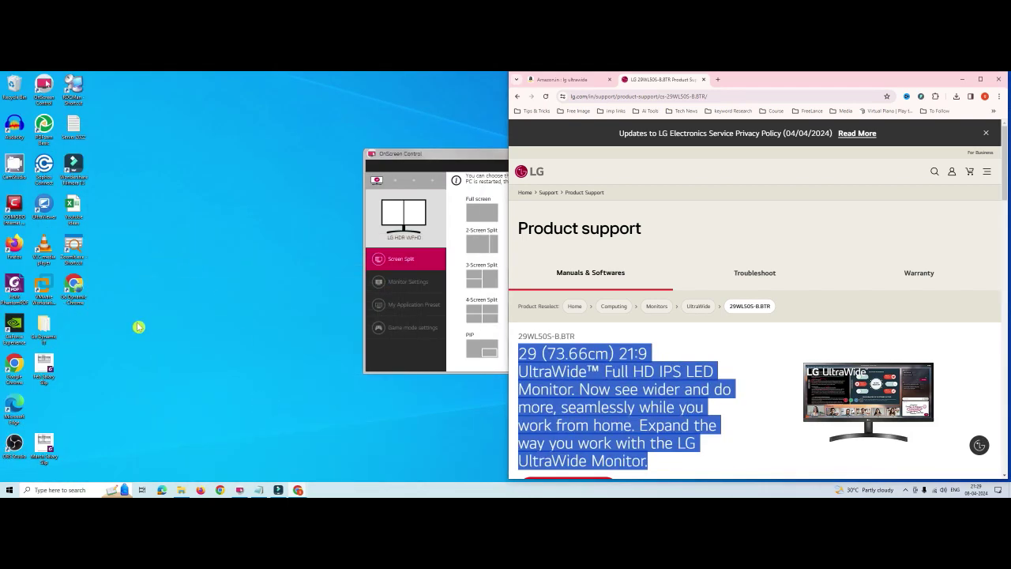
left_click(51, 489)
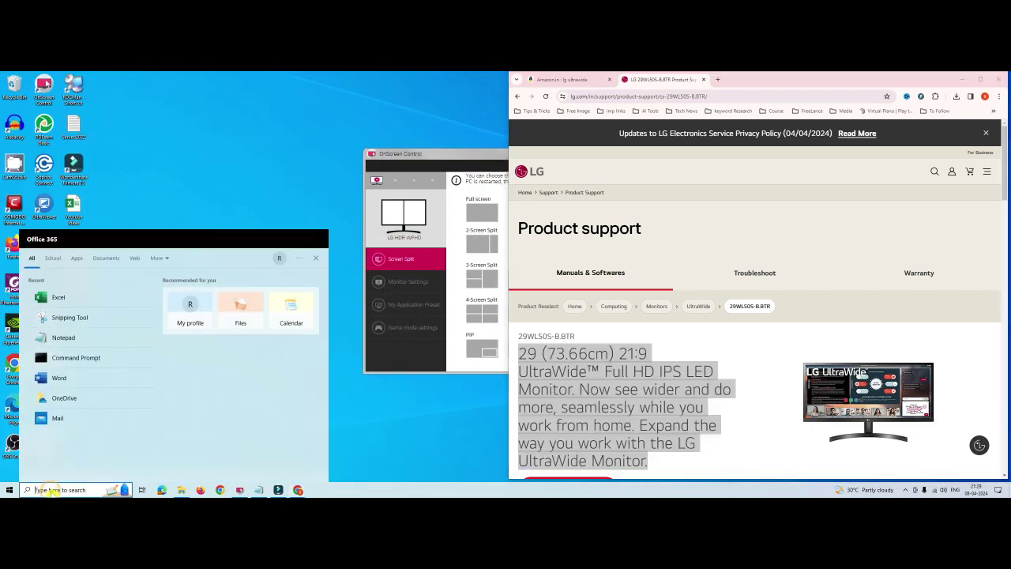
left_click(58, 297)
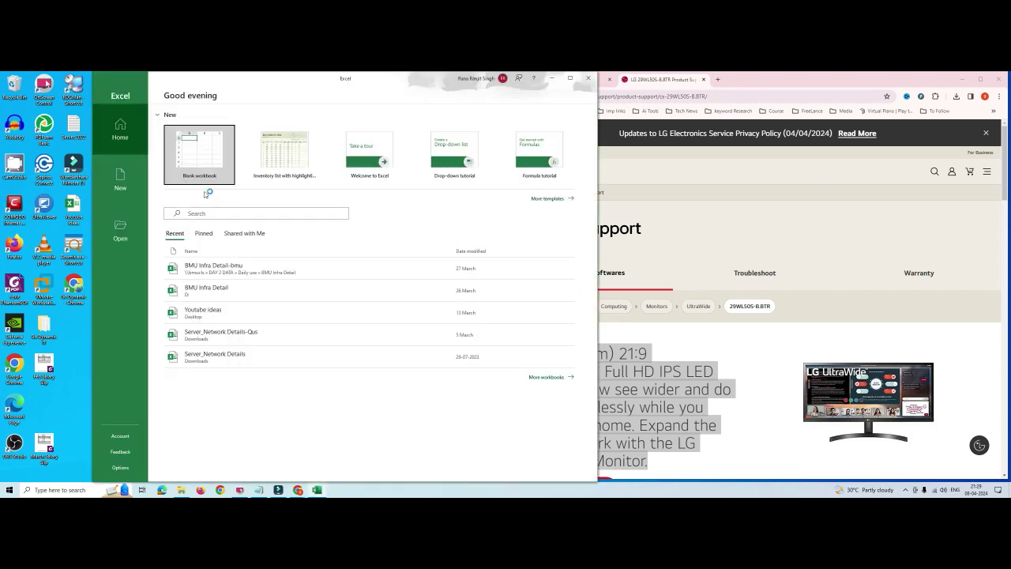
left_click(193, 151)
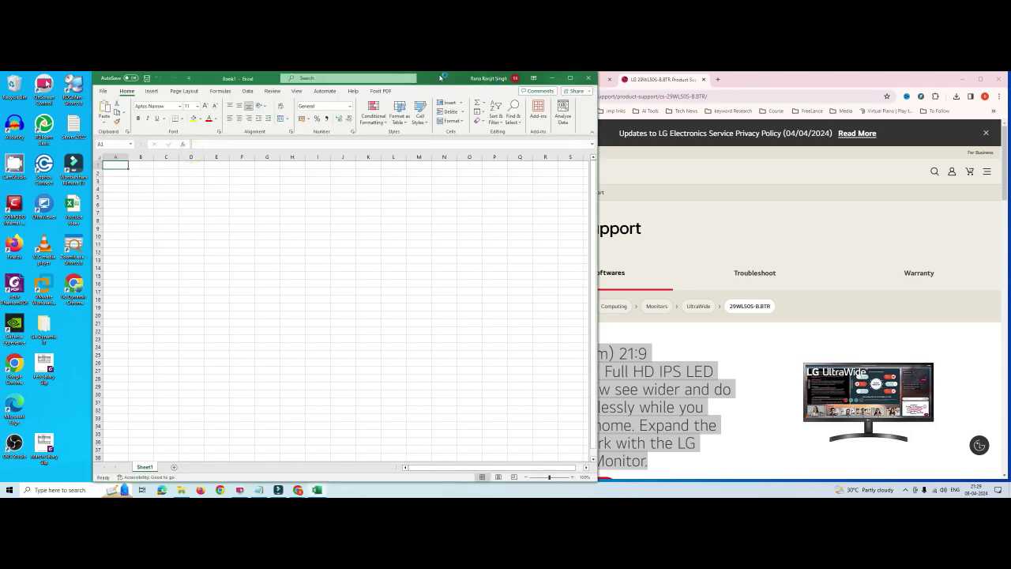
left_click_drag(494, 84, 4, 79)
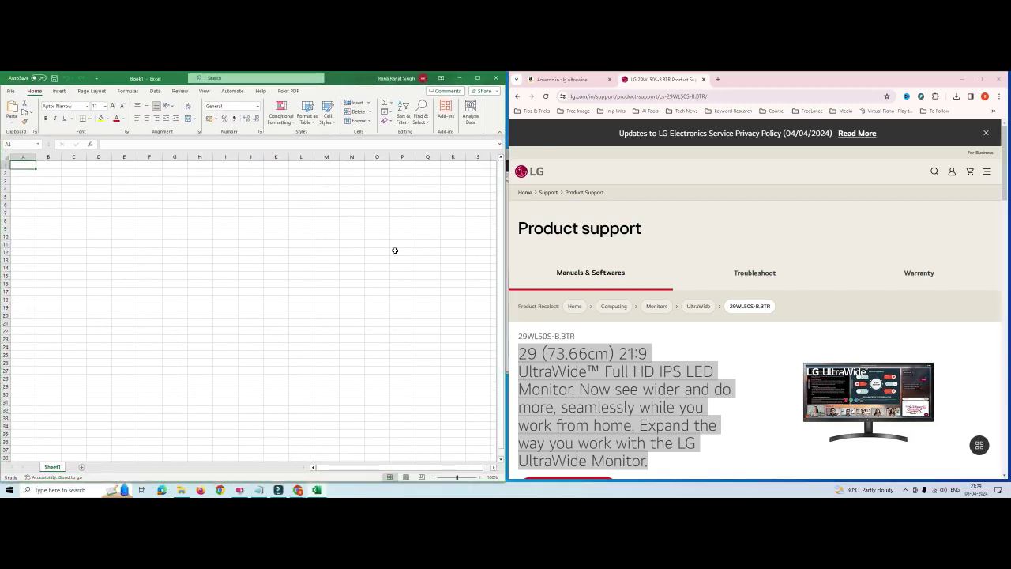
Step: Copy the "oduct support" part of the Product support heading from the LG page
left_click(350, 258)
mouse_move(554, 228)
left_mouse_down()
mouse_move(664, 230)
mouse_move(536, 229)
left_mouse_up()
key("ctrl+c")
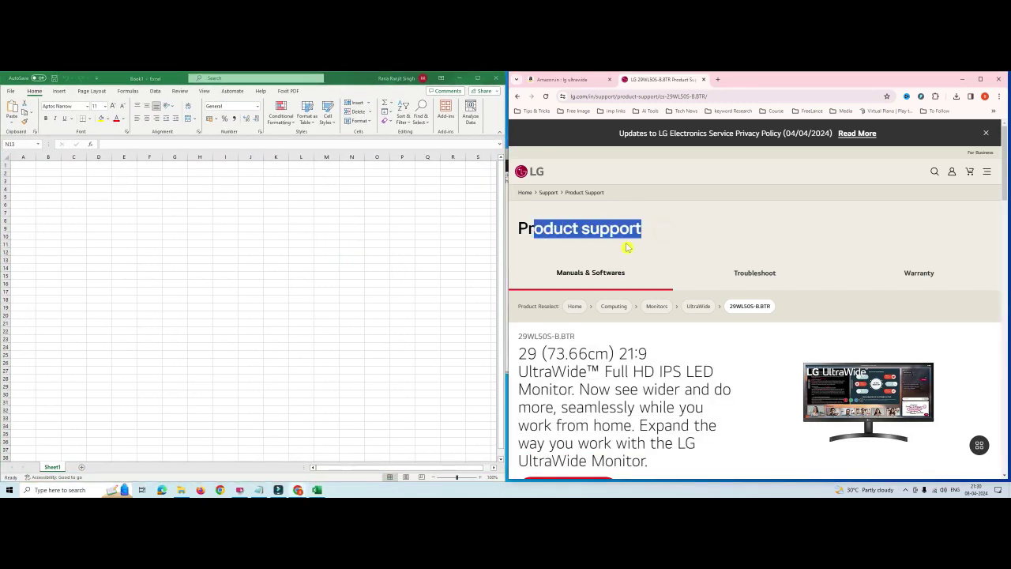
scroll(630, 244, "down", 3)
scroll(629, 245, "up", 3)
left_click_drag(662, 233, 582, 229)
right_click(582, 229)
left_click(614, 237)
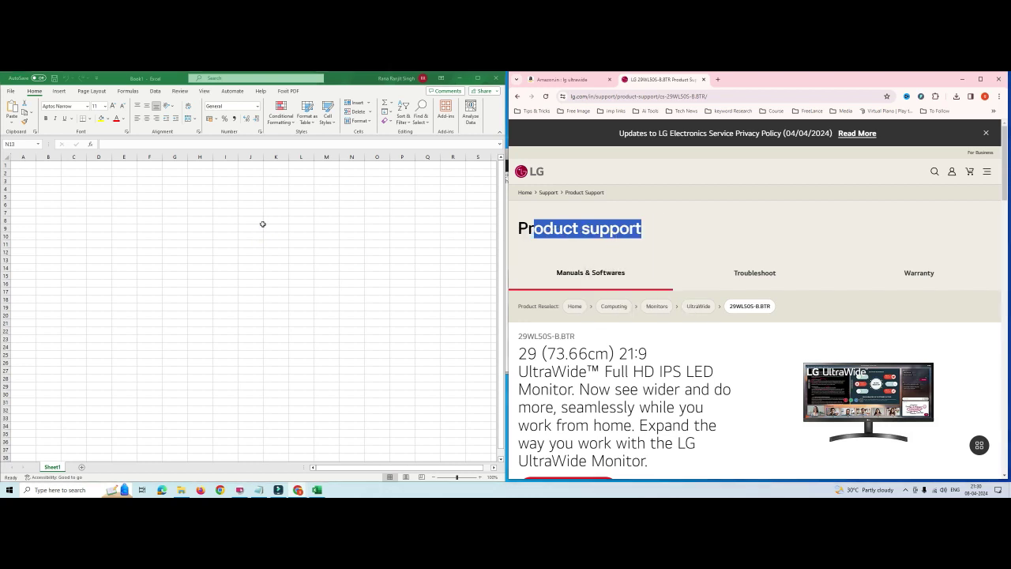
Step: Paste the copied heading text into cell J8 of the Excel workbook
right_click(261, 222)
left_click(246, 219)
right_click(243, 222)
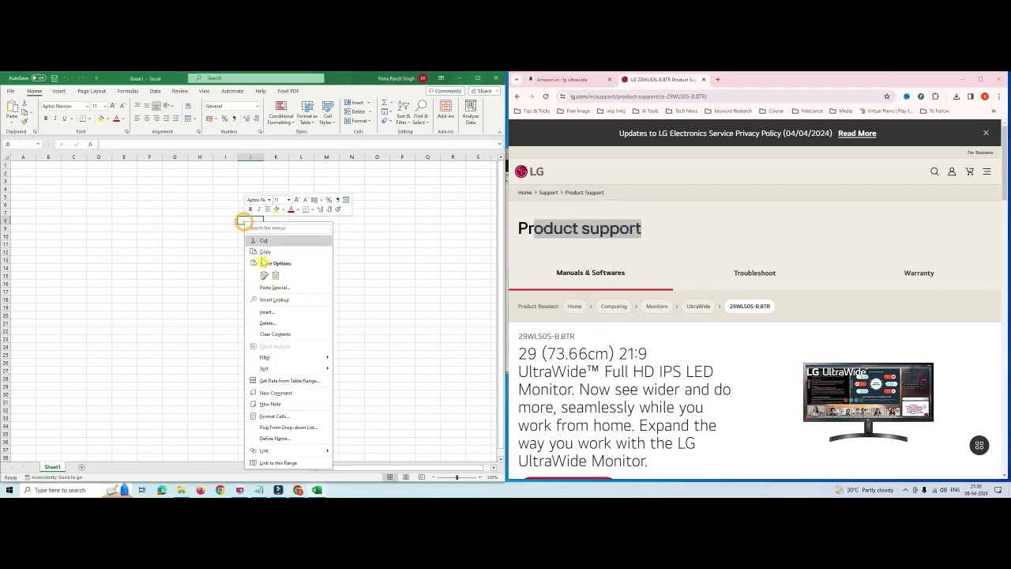
left_click(388, 277)
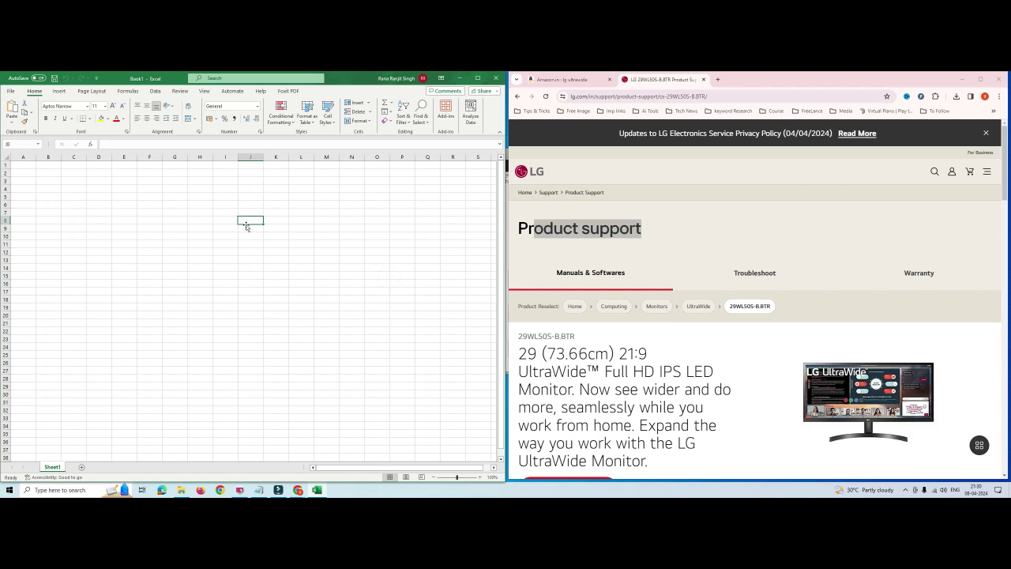
key("ctrl+v")
left_click(281, 252)
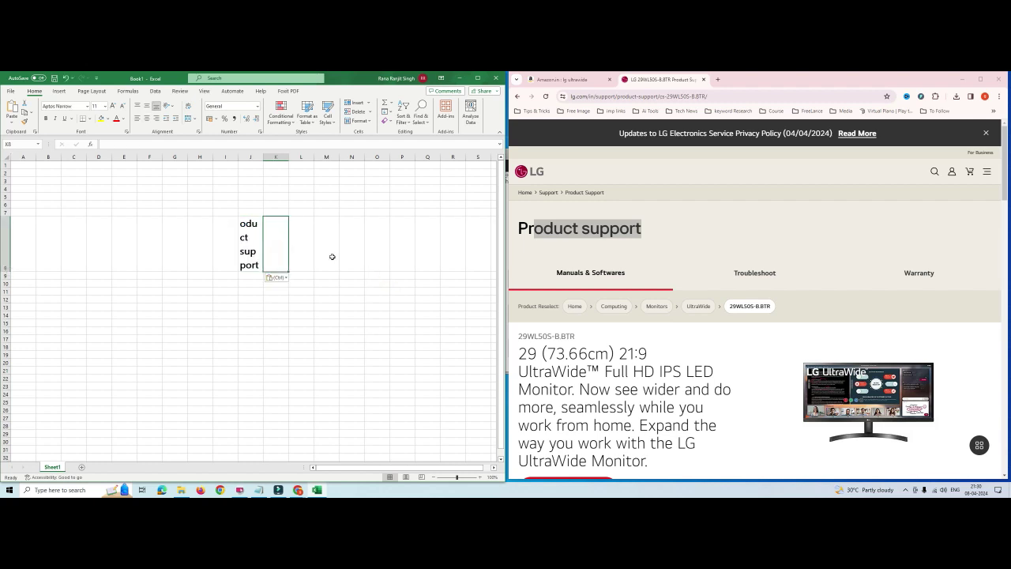
Step: Apply the stacked 2-Screen Split in OnScreen Control, minimize it, and browse the LG page and workbook one above the other
left_click(239, 491)
left_click(566, 244)
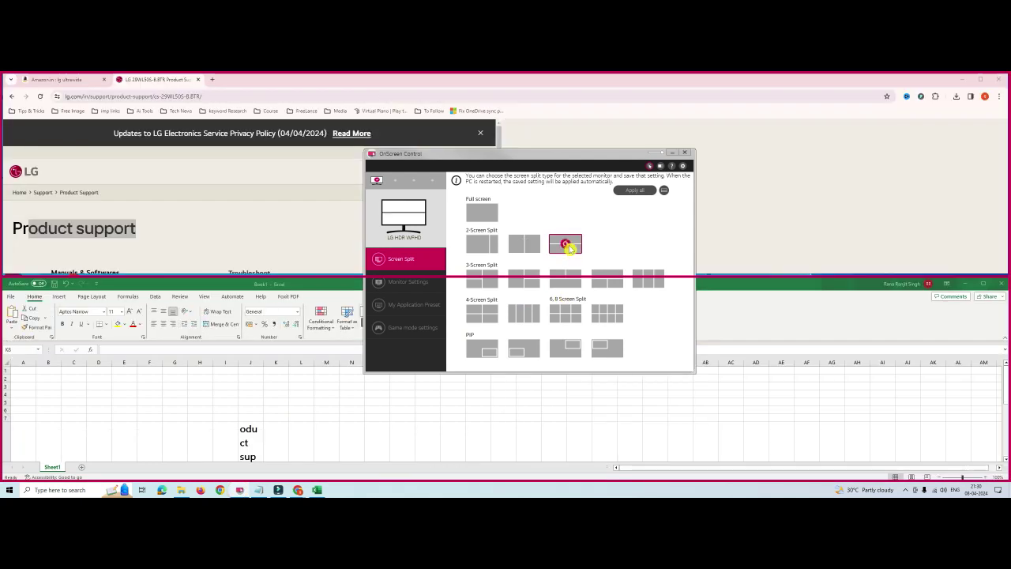
left_click(670, 155)
left_click(594, 196)
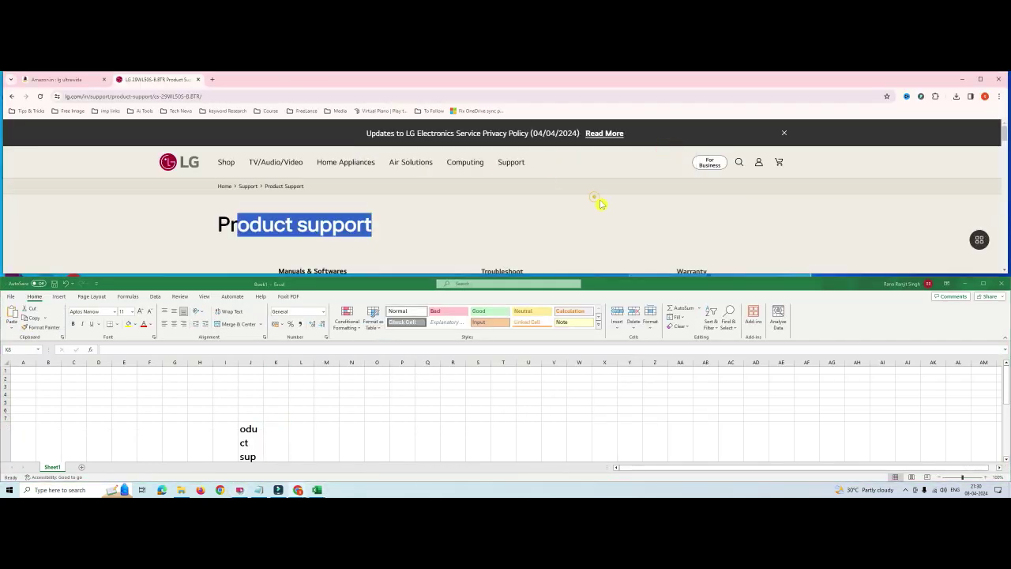
scroll(600, 204, "down", 5)
scroll(564, 399, "down", 2)
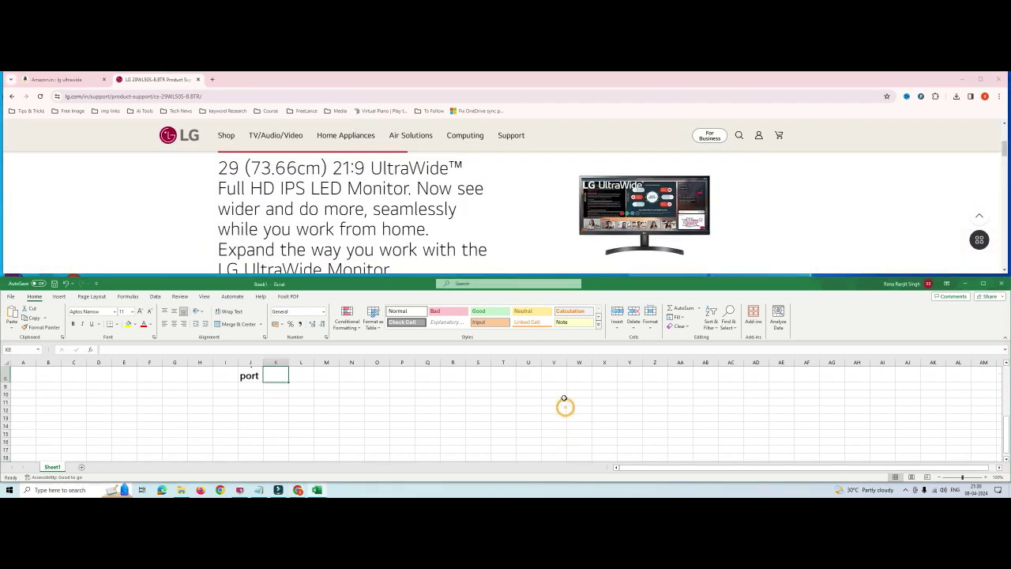
scroll(564, 400, "up", 2)
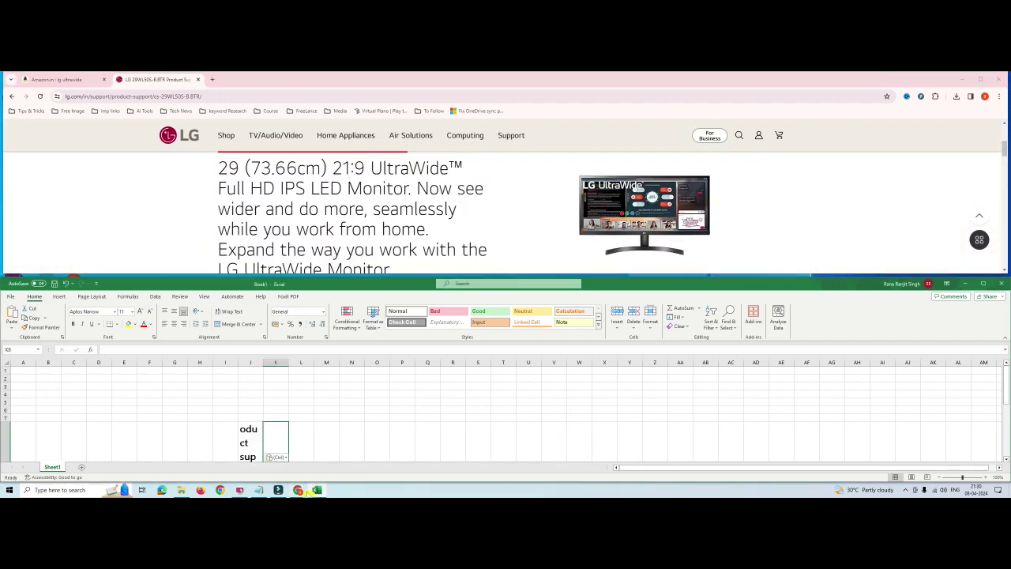
Step: Open OnScreen Control's application position settings for the stacked 2-screen layout and assign Microsoft Excel to area 1
left_click(239, 490)
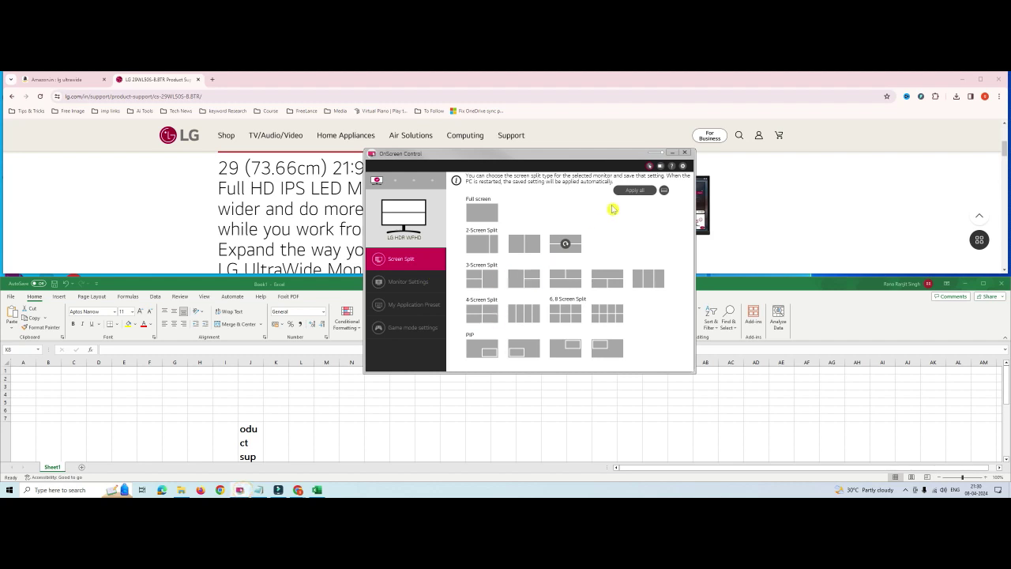
left_click(665, 193)
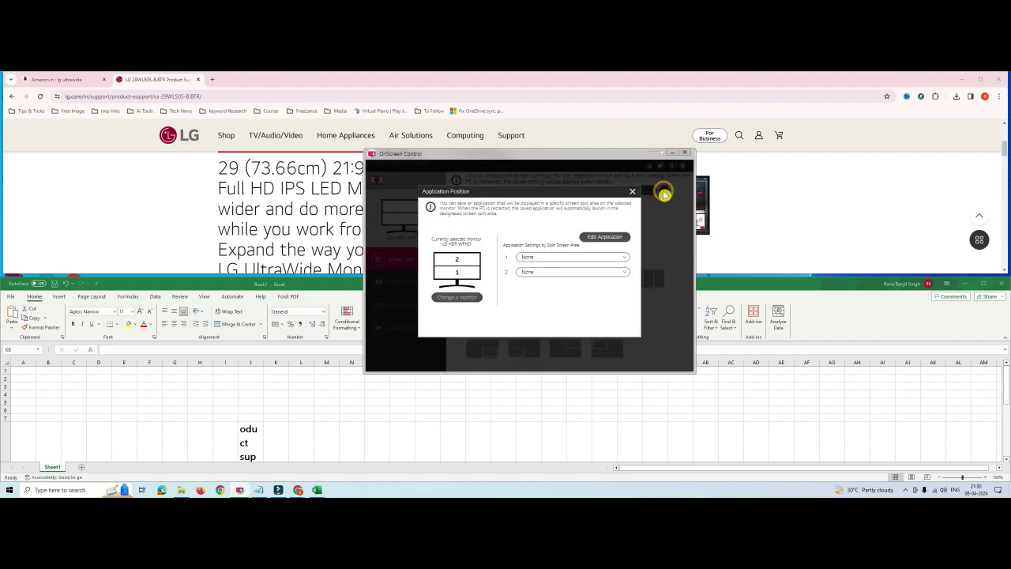
left_click(565, 259)
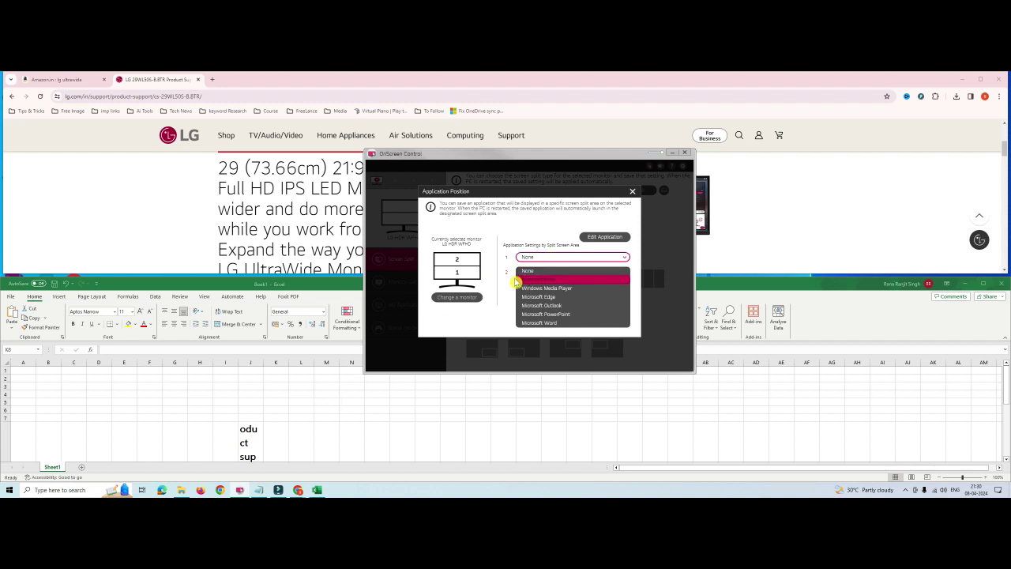
left_click(461, 269)
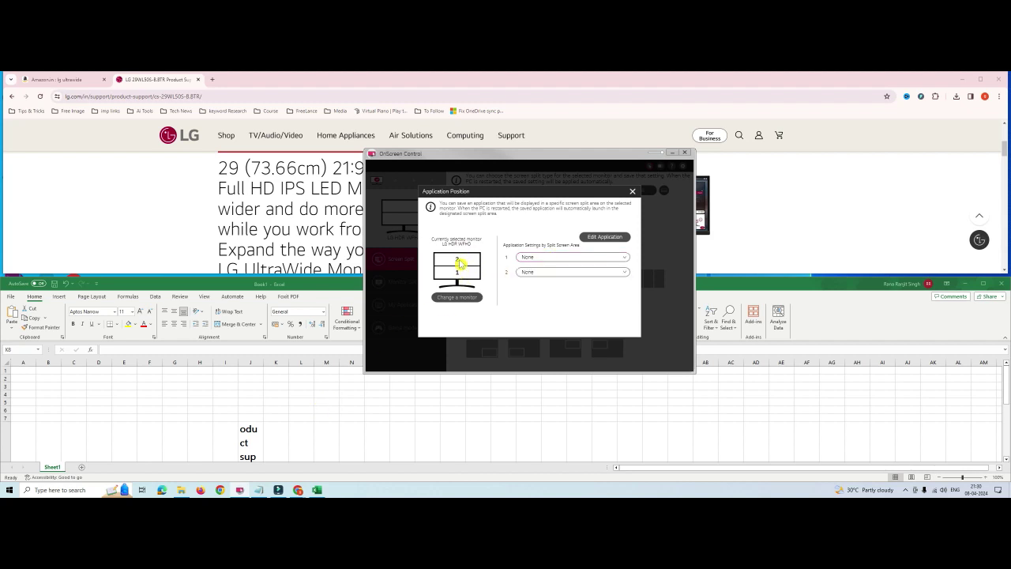
left_click(574, 261)
left_click(554, 280)
Step: Assign Microsoft Edge to split area 2 and close the application position settings
left_click(552, 274)
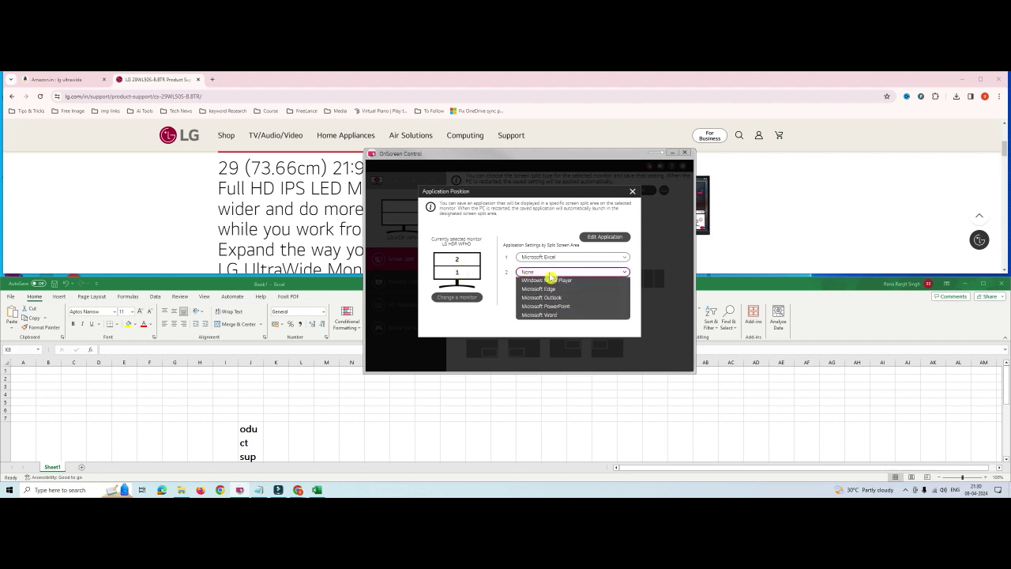
left_click(558, 302)
left_click(564, 271)
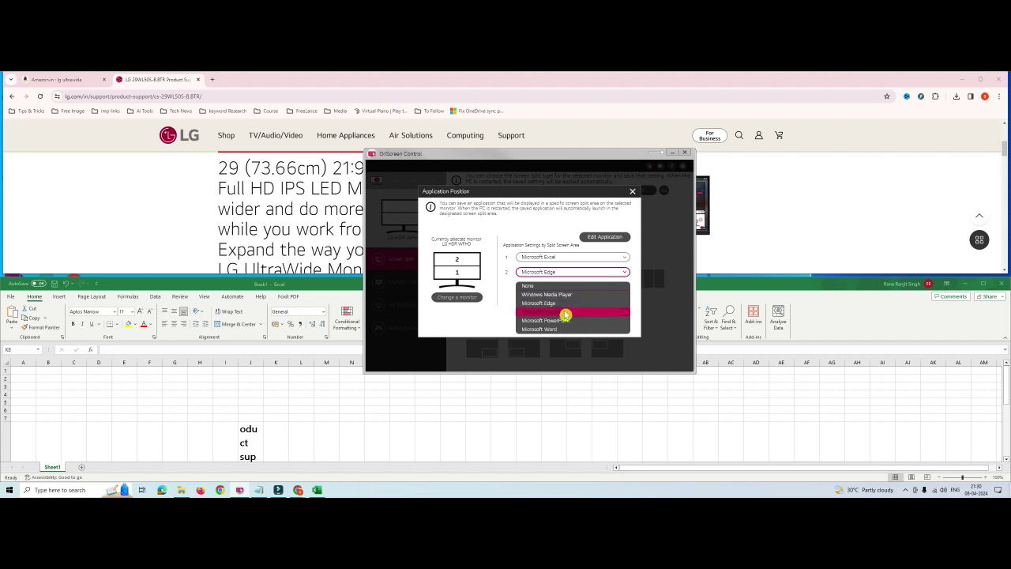
left_click(558, 303)
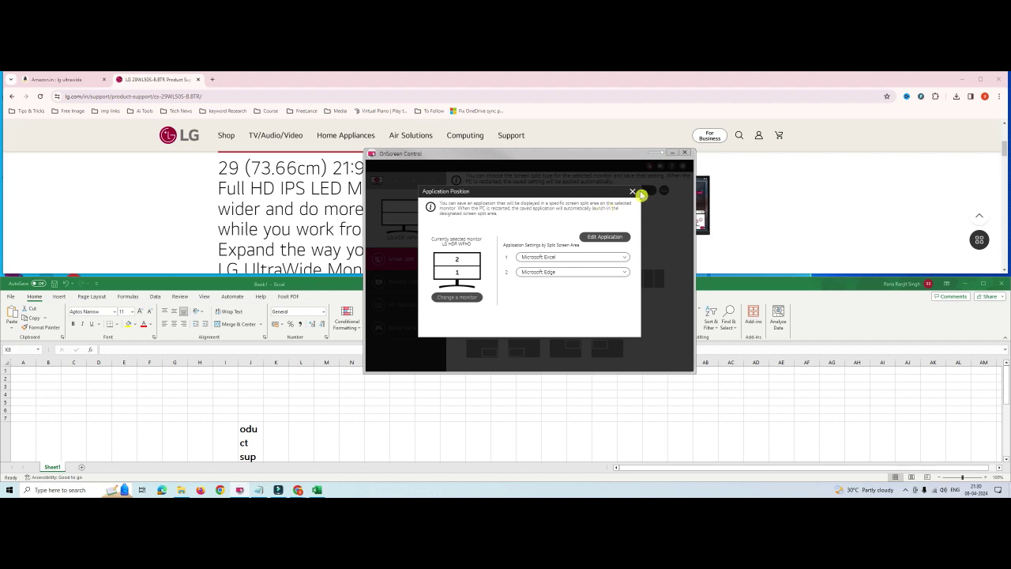
left_click(633, 191)
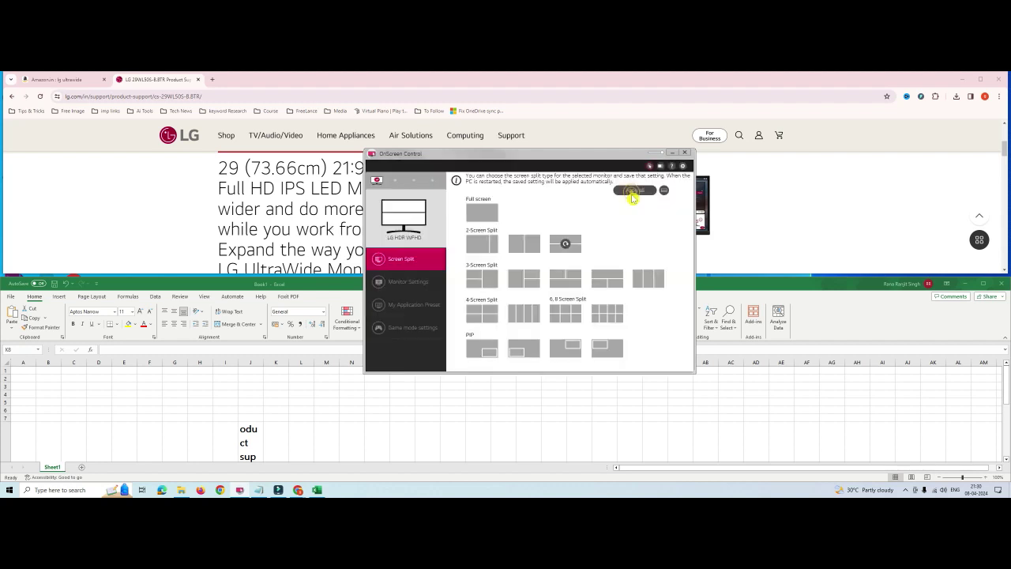
Step: Apply the 3-Screen Split with two stacked areas beside one full-height right area, and place Wondershare Filmora in the full-height area
left_click(486, 283)
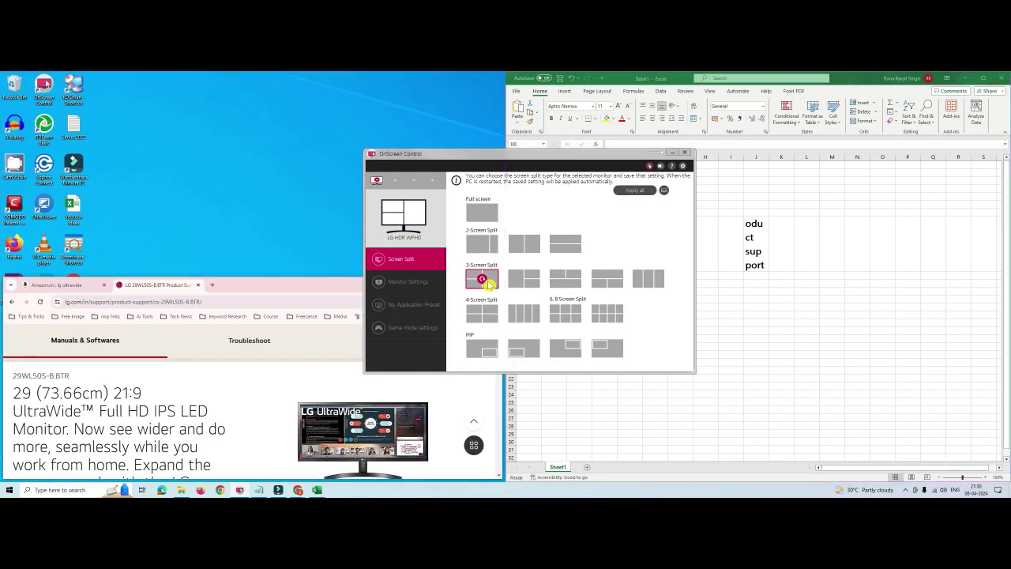
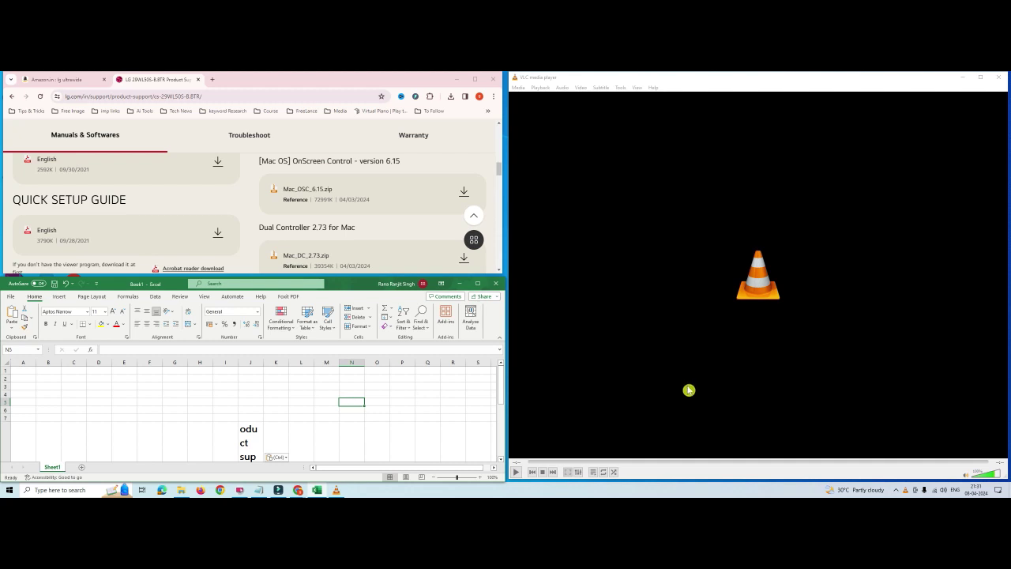
left_click(278, 490)
left_click_drag(511, 136, 759, 84)
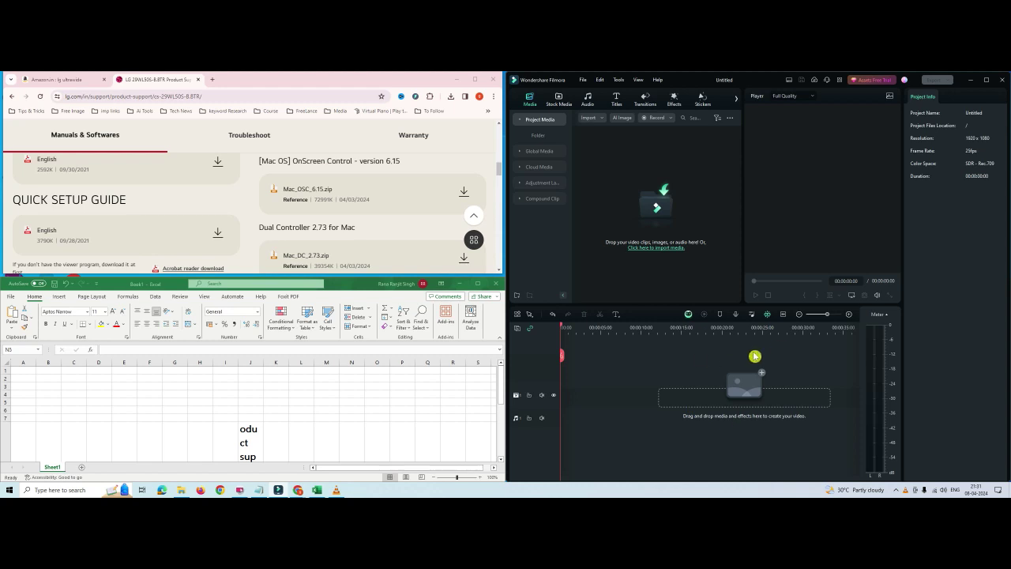
Step: Browse the LG support page and the Excel workbook alongside Filmora in the three-area layout
left_click(237, 199)
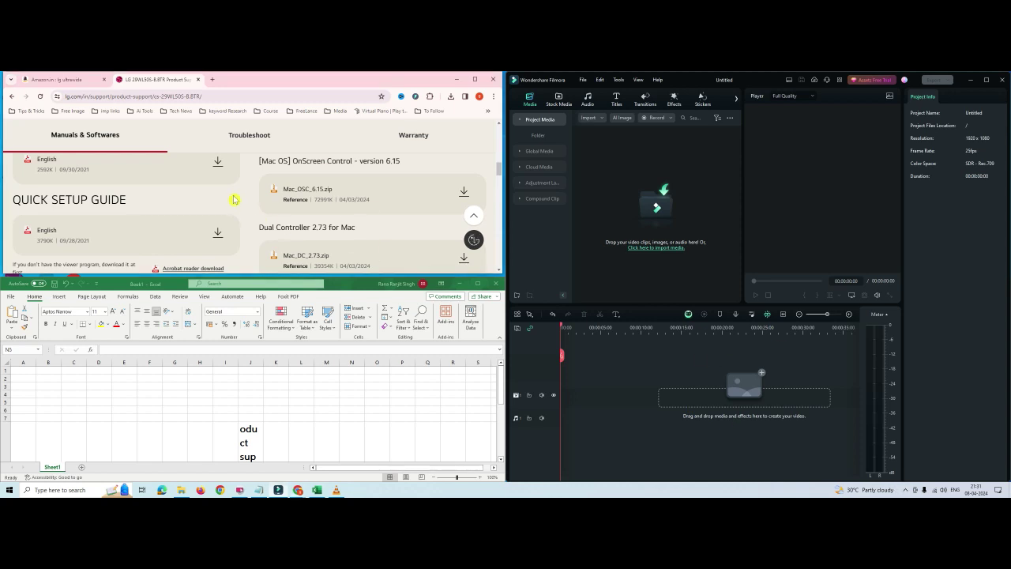
scroll(236, 202, "up", 5)
scroll(234, 205, "down", 4)
scroll(235, 205, "up", 10)
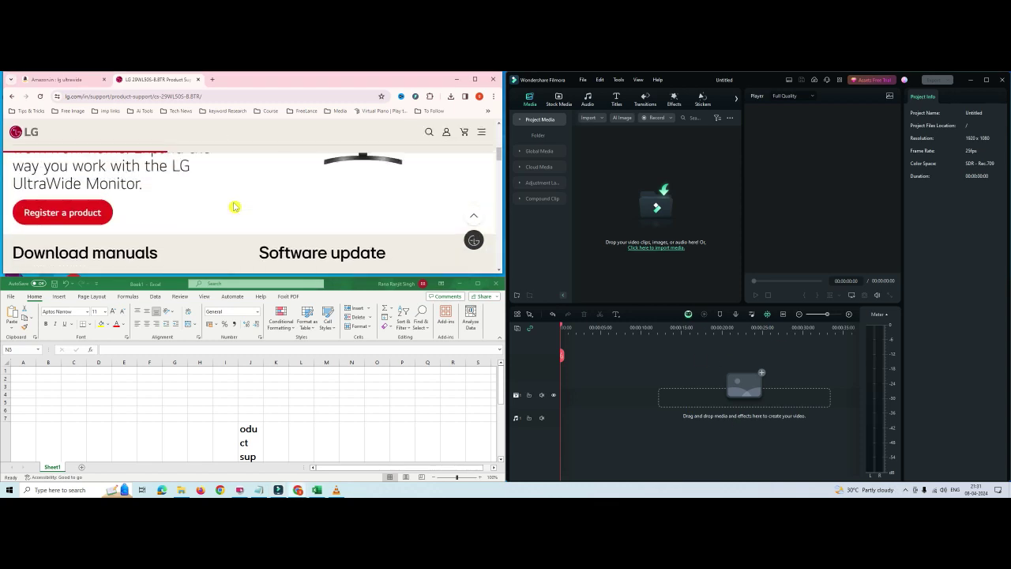
scroll(234, 206, "down", 8)
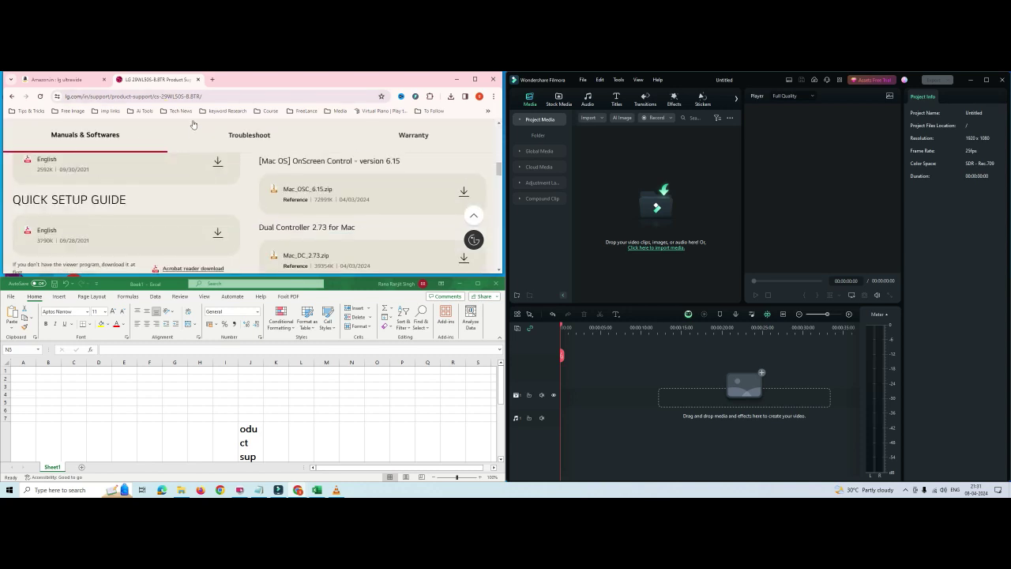
left_click(181, 403)
scroll(181, 401, "down", 9)
key("ctrl+v")
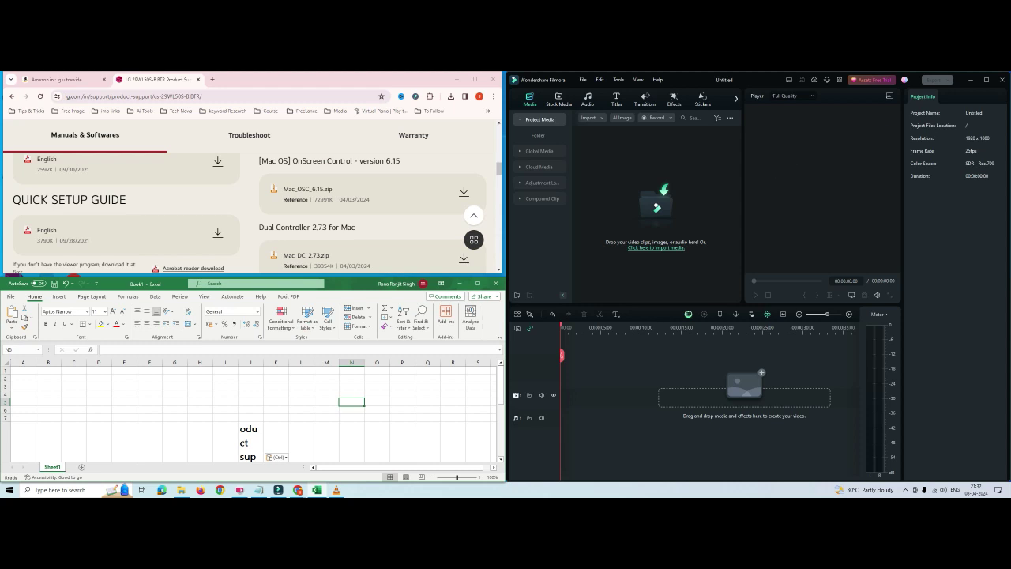
Step: Minimize Filmora and apply the next three 3-Screen Split layouts in turn, ending with one wide area above two smaller ones
left_click(970, 79)
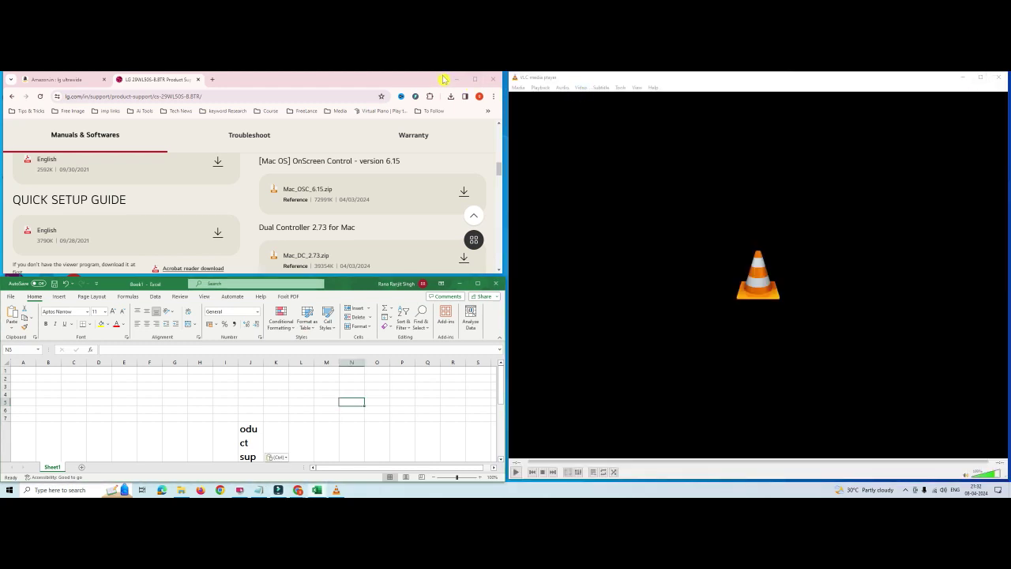
left_click(239, 489)
left_click(523, 278)
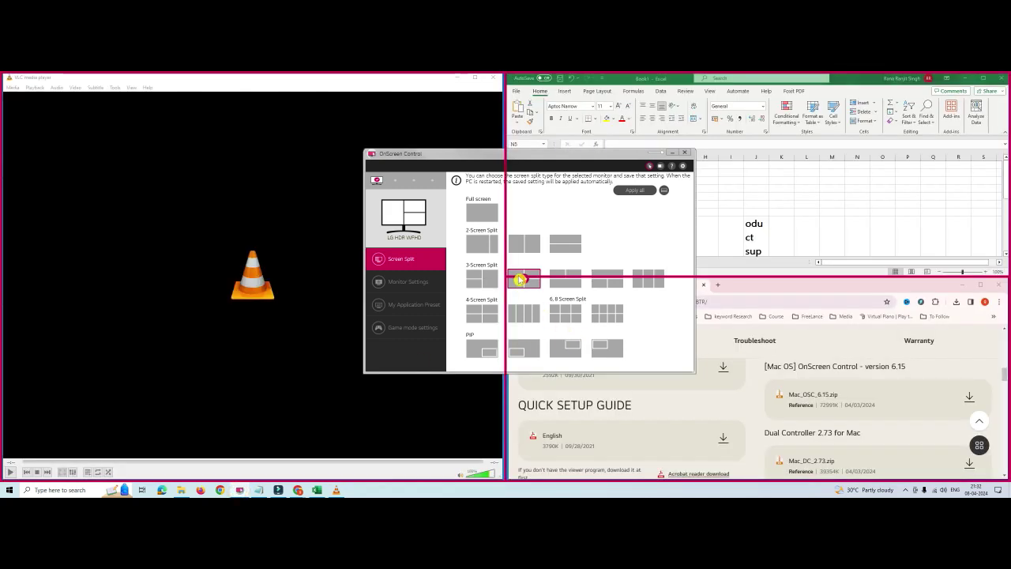
left_click(568, 284)
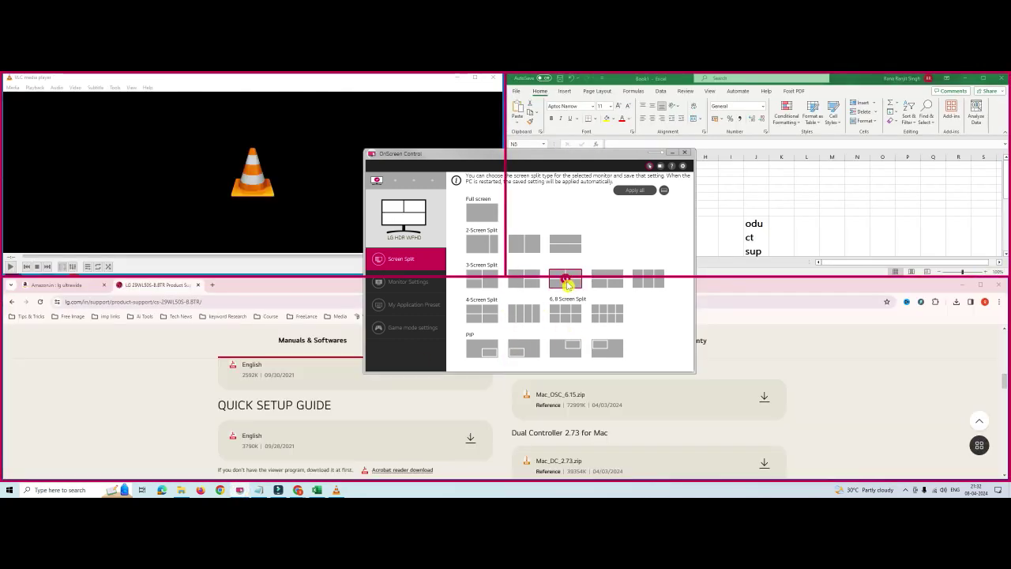
left_click(606, 282)
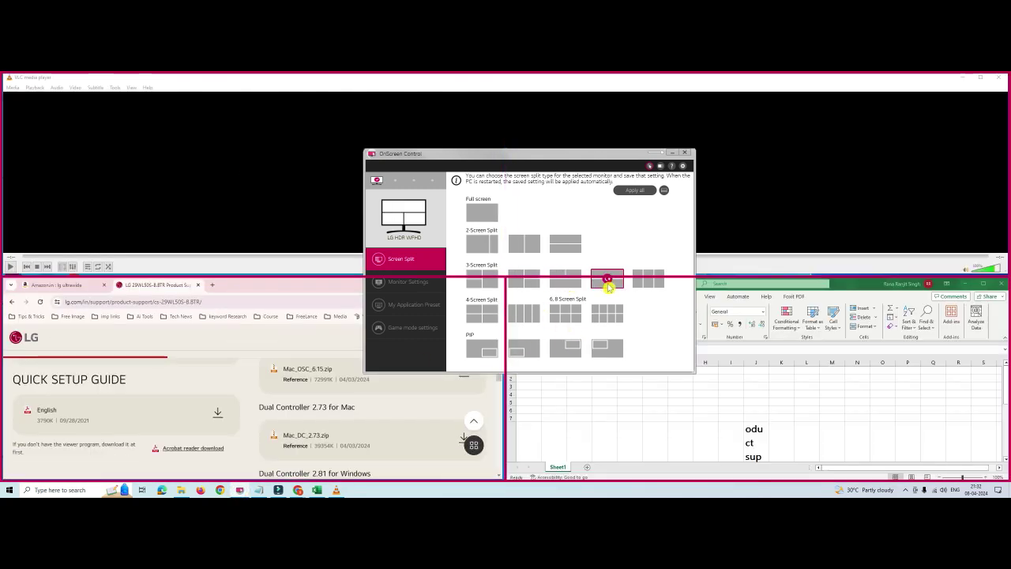
Step: Review the applications available for area 1 in this layout's application position settings, and close them without assigning any
left_click(664, 192)
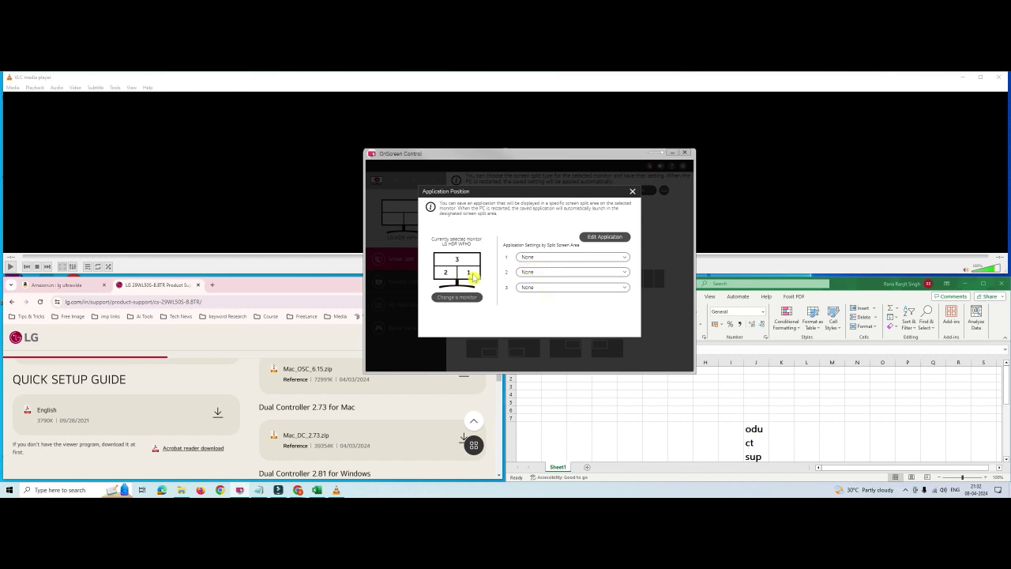
left_click(553, 260)
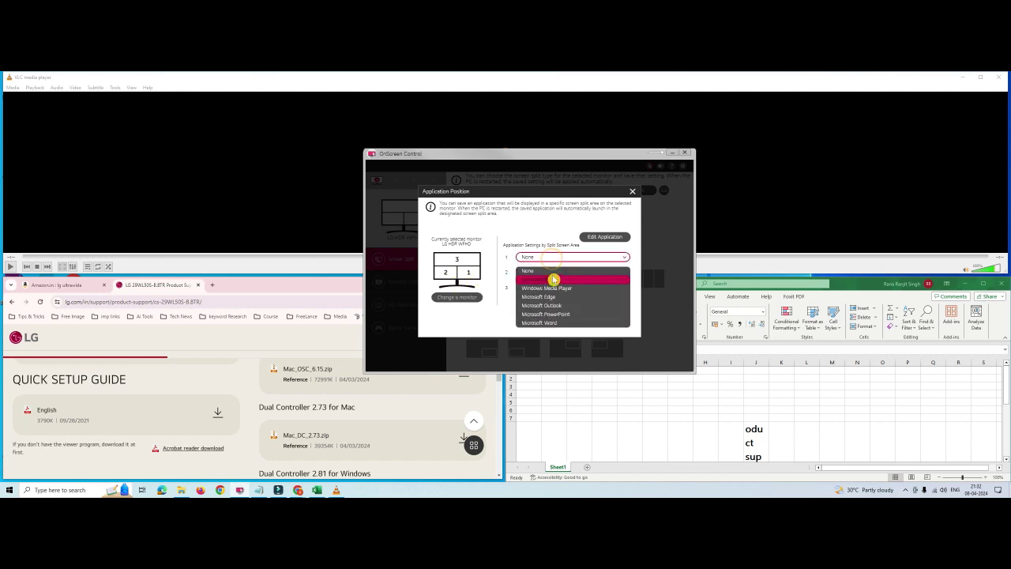
left_click(463, 277)
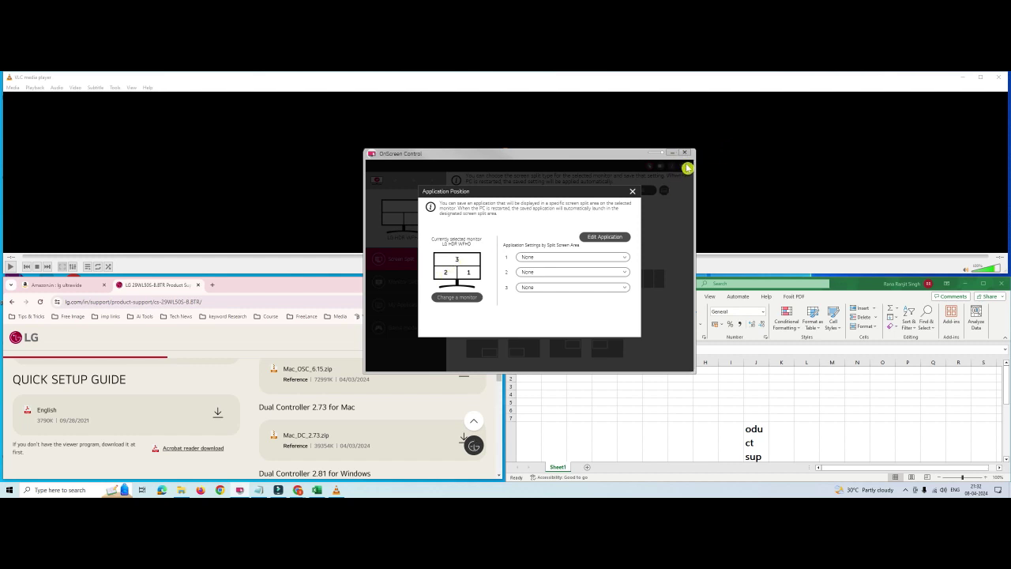
left_click(634, 192)
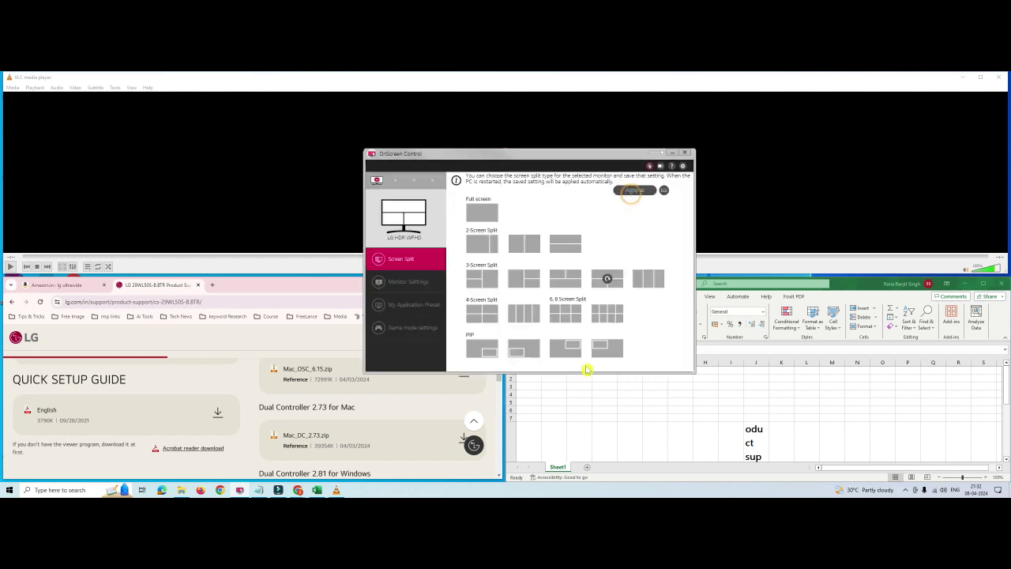
Step: Apply the 6-screen split, move VLC media player to the upper-left area, and reapply the same split
left_click(568, 316)
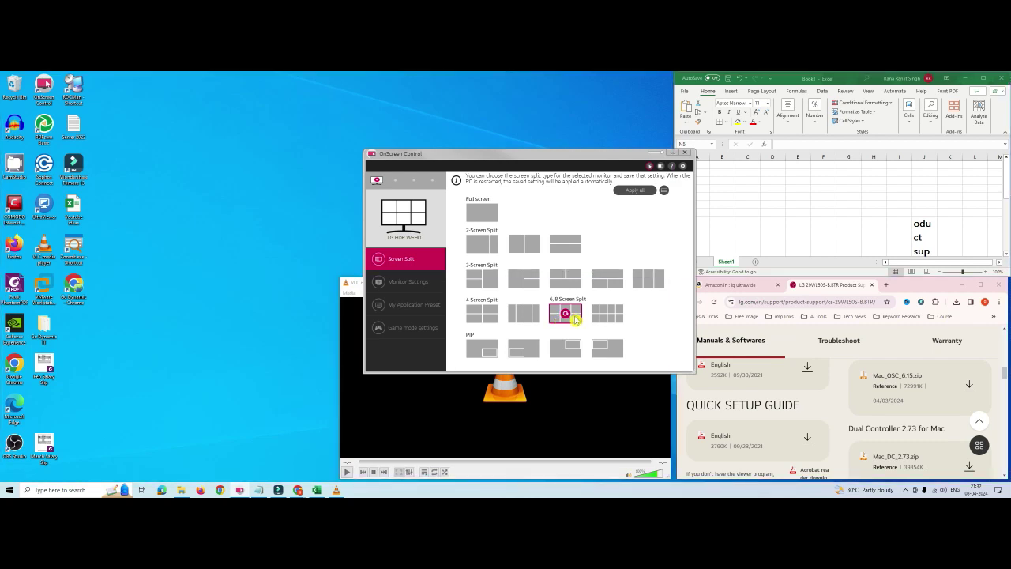
left_click(355, 282)
left_click_drag(526, 288, 189, 77)
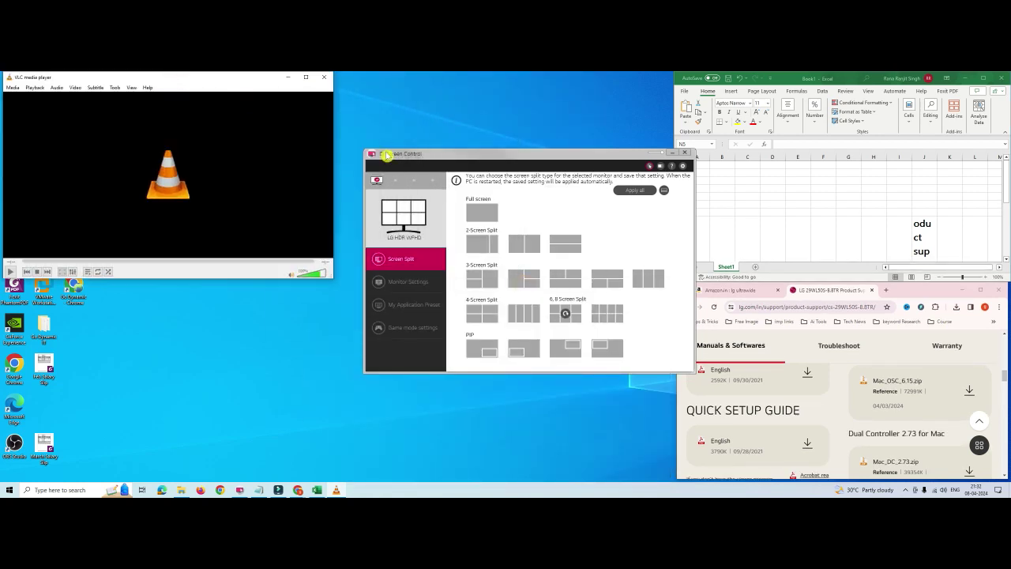
left_click(566, 314)
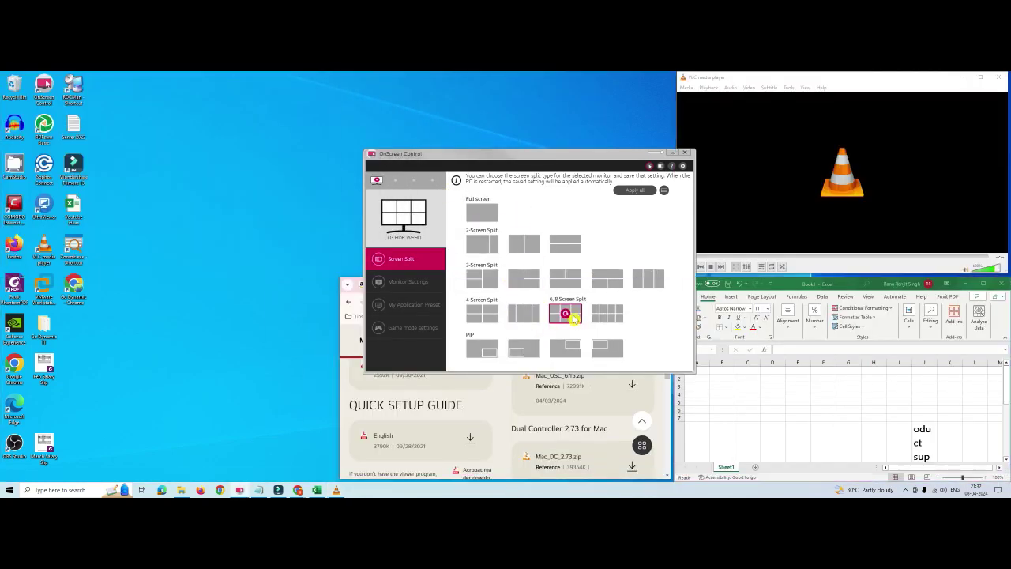
Step: Apply the 8-screen split and the four PIP layouts in turn, ending with the inset at the lower right
left_click(606, 316)
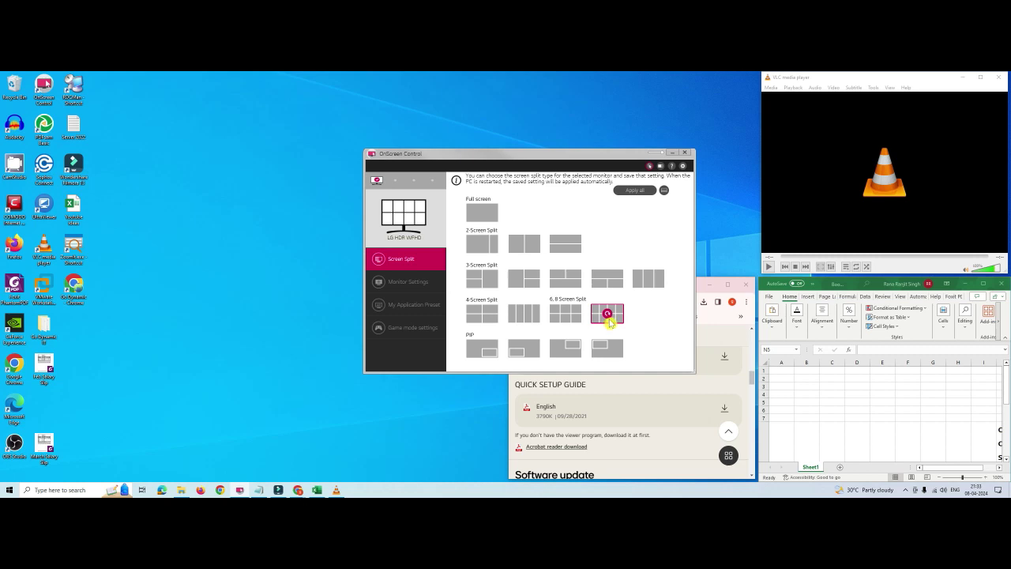
left_click(565, 347)
left_click(605, 350)
left_click(523, 352)
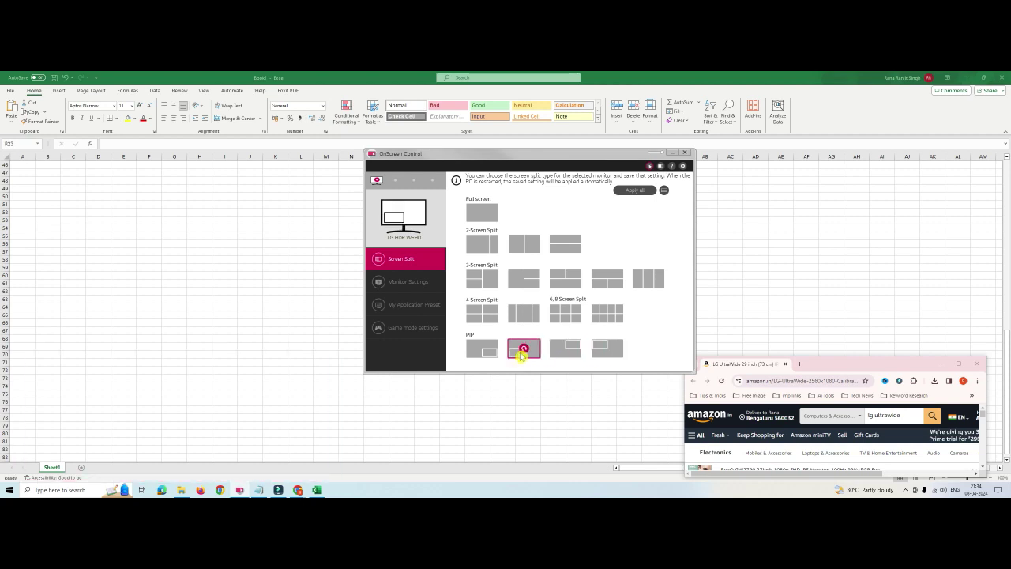
left_click(483, 351)
Step: Examine which applications can be assigned to the PIP inset area in the application position settings
left_click(664, 191)
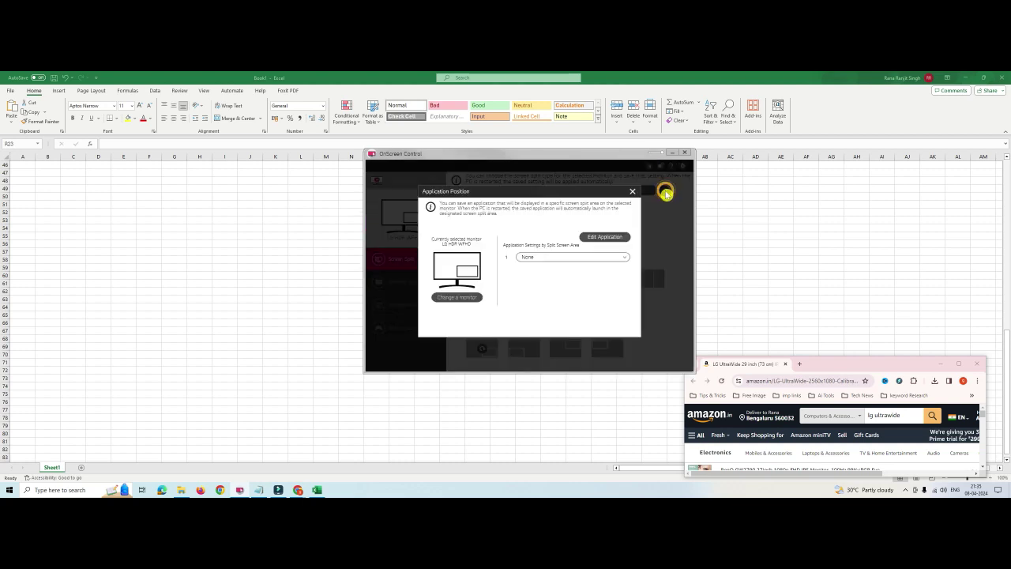
left_click(568, 260)
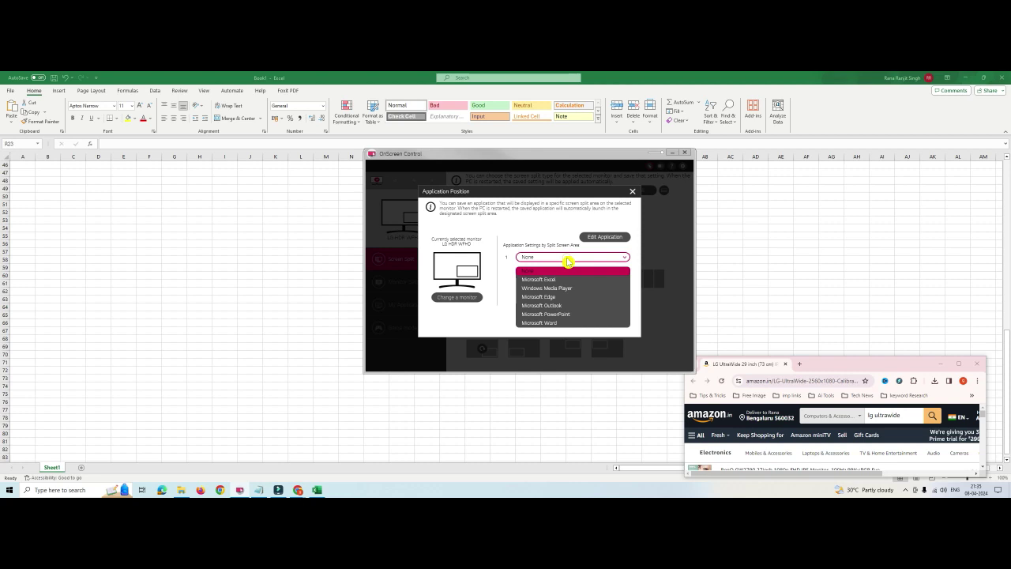
left_click(500, 284)
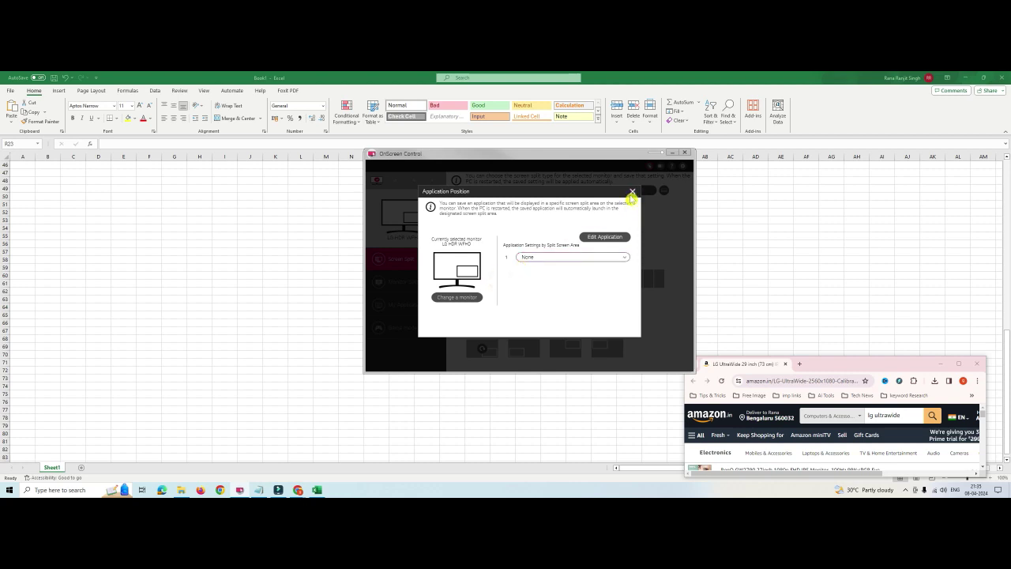
Step: Open the application edit list, review its entries, and add Google Chrome to the OnScreen Control applications
left_click(610, 238)
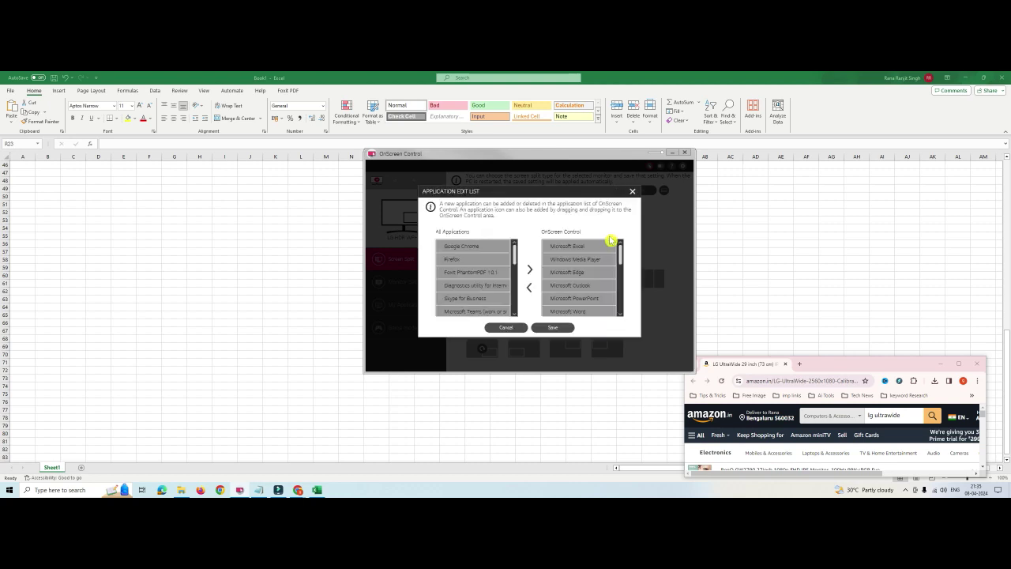
scroll(515, 260, "down", 2)
left_click_drag(515, 261, 519, 346)
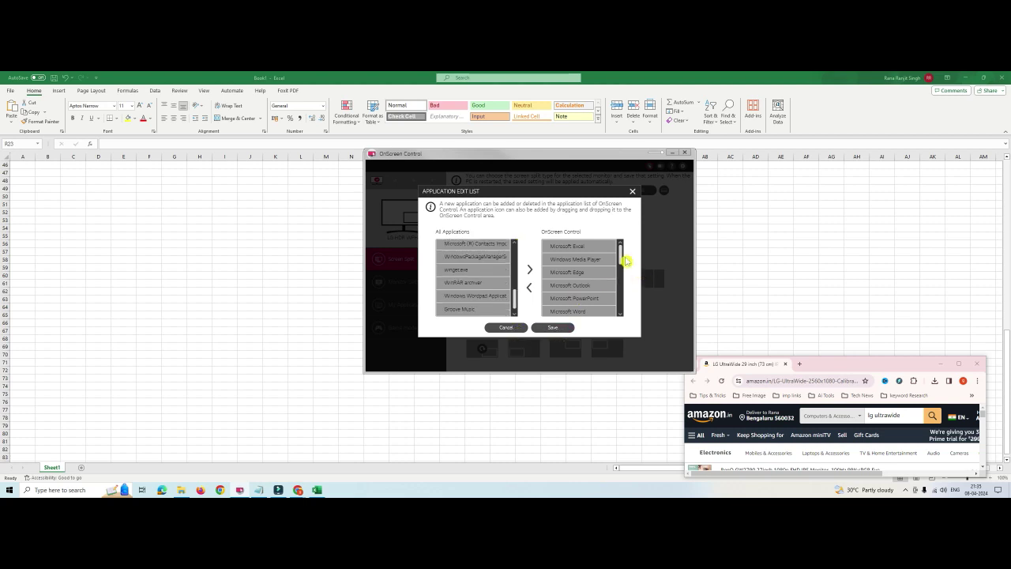
mouse_move(617, 251)
left_mouse_down()
mouse_move(620, 323)
mouse_move(624, 237)
left_mouse_up()
left_click_drag(516, 302, 515, 251)
left_click(476, 251)
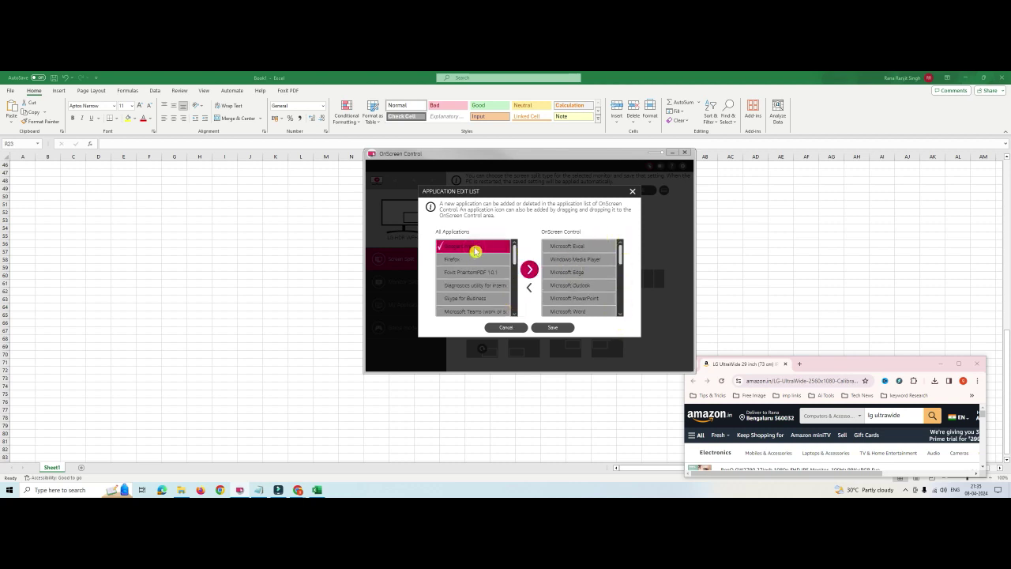
left_click(530, 270)
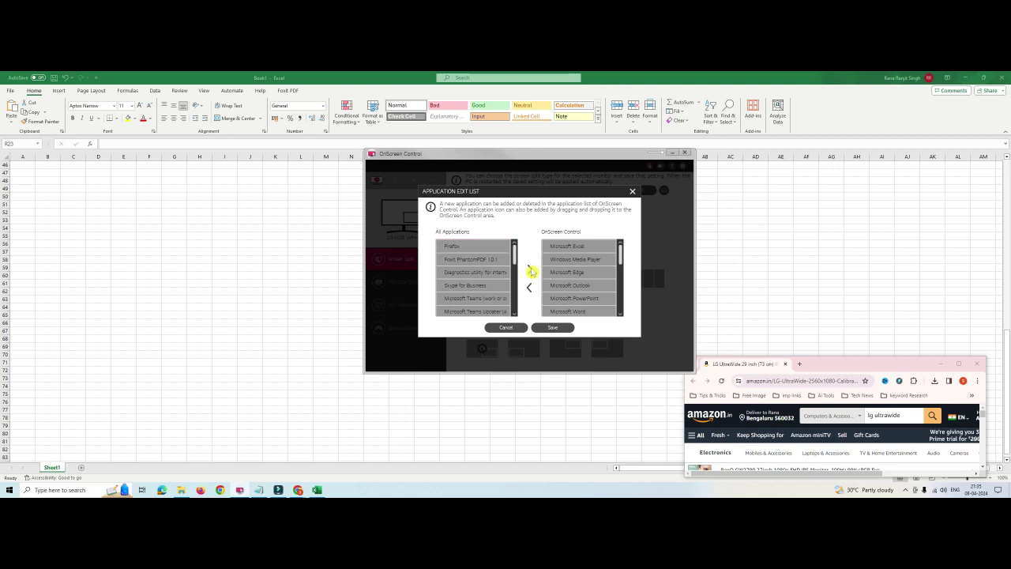
Step: Look through the available and the added applications in the application edit list, and close it without saving
scroll(620, 260, "down", 2)
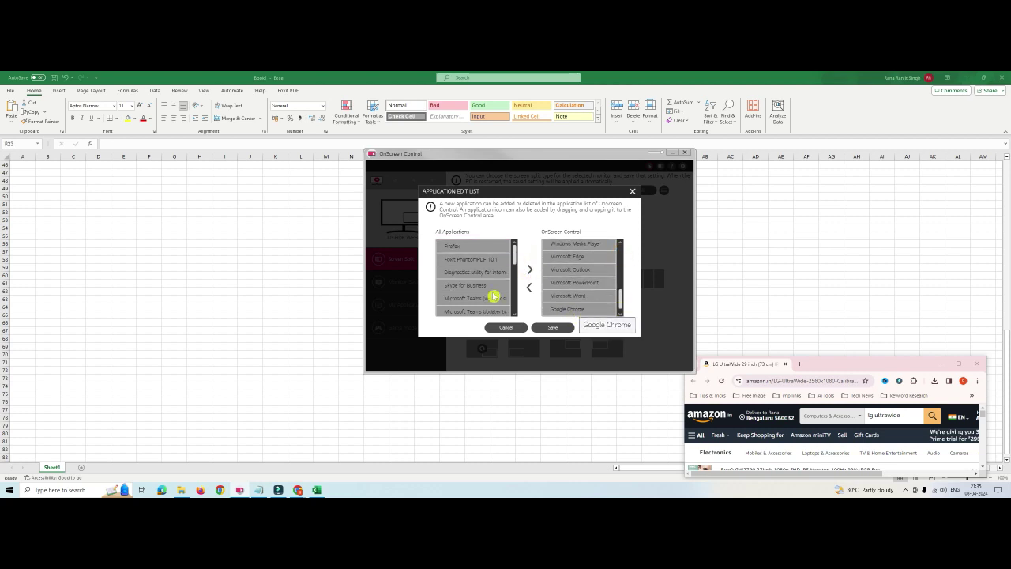
left_click_drag(515, 251, 520, 286)
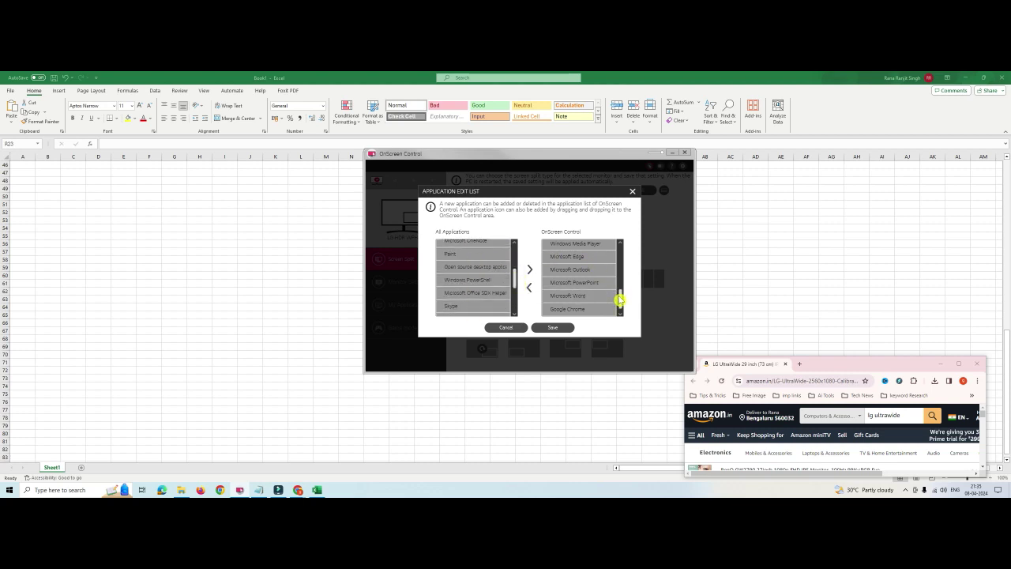
left_click_drag(620, 301, 622, 253)
left_click(634, 193)
Step: Examine the available picture modes in the monitor settings
left_click(605, 257)
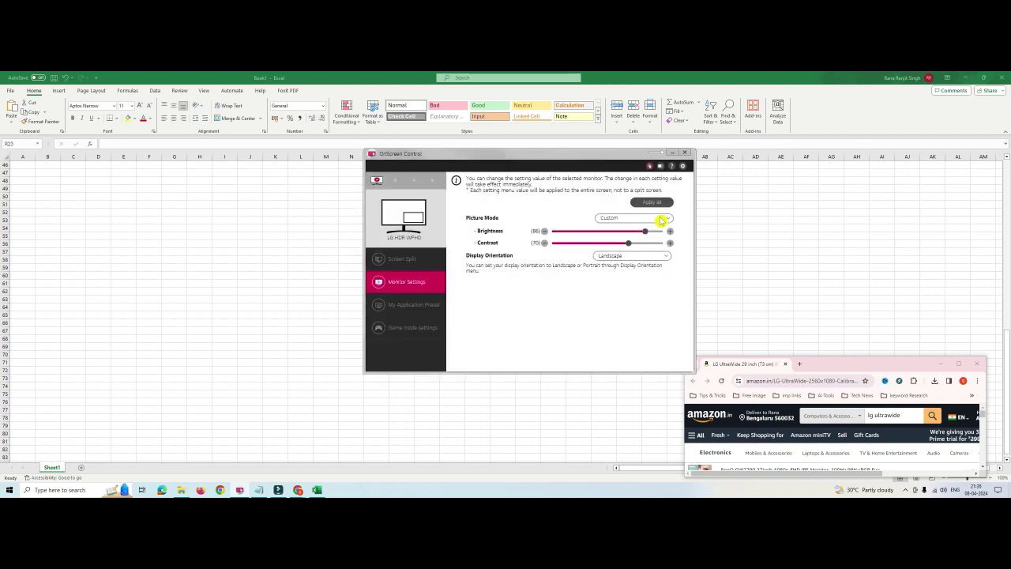
left_click(661, 219)
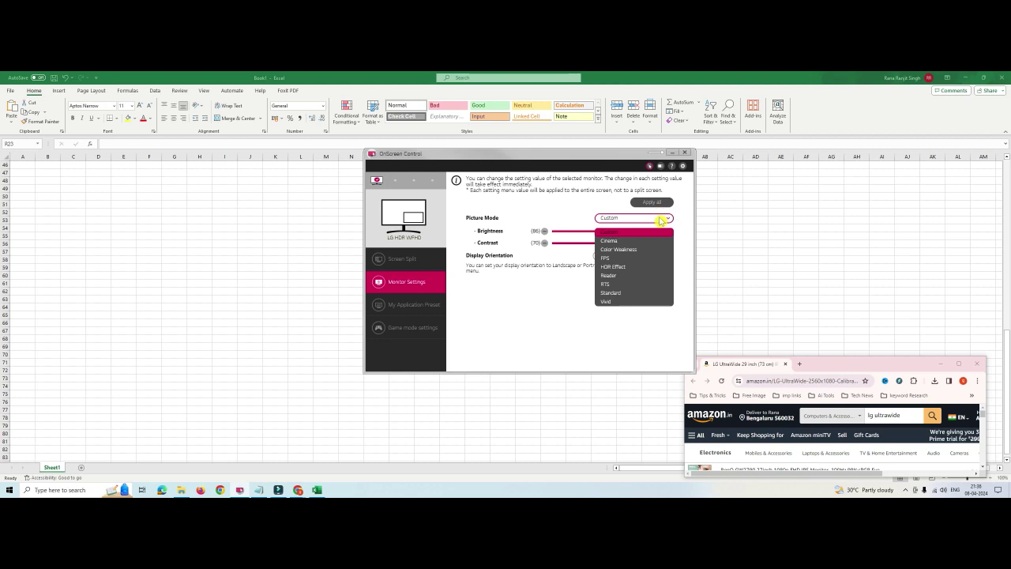
left_click(660, 221)
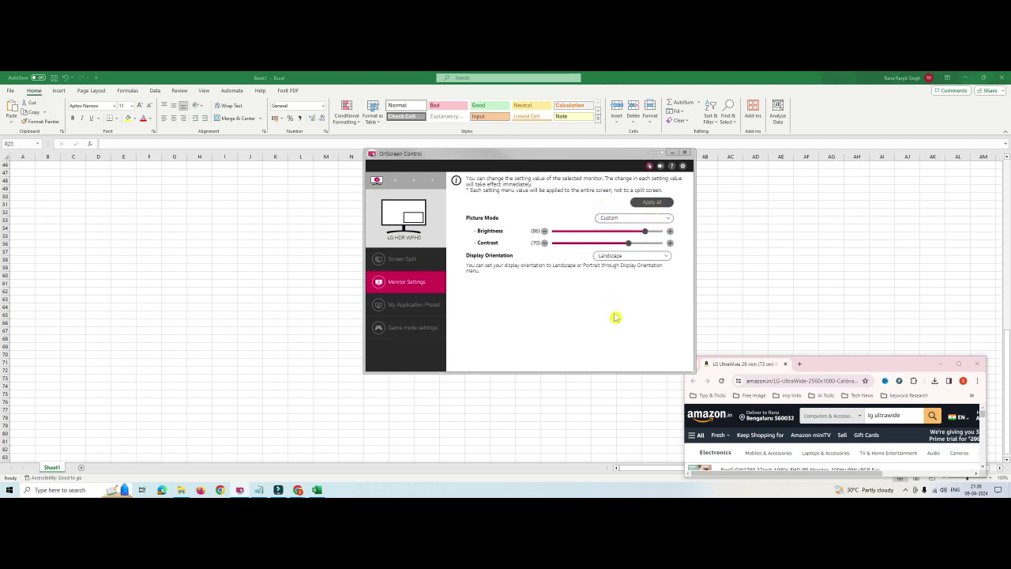
Step: Turn on My Application Preset and set the picture mode for Microsoft Excel to HDR Effect
left_click(414, 305)
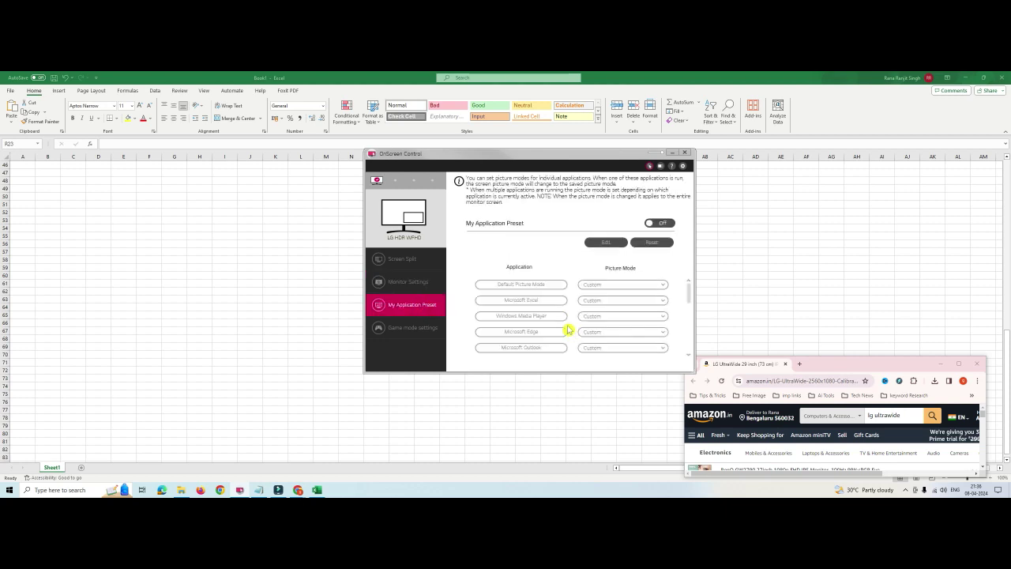
left_click(665, 222)
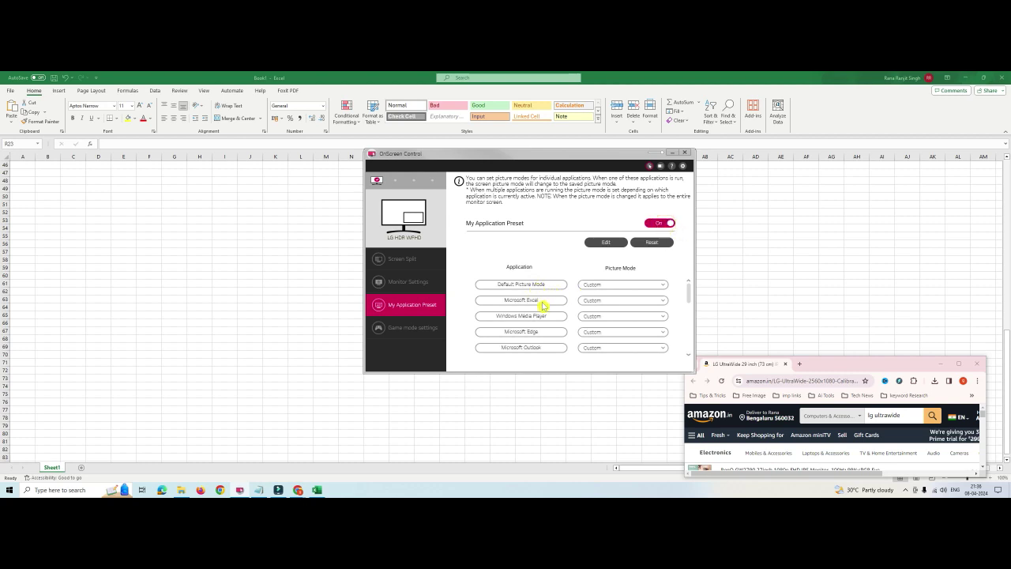
left_click(614, 300)
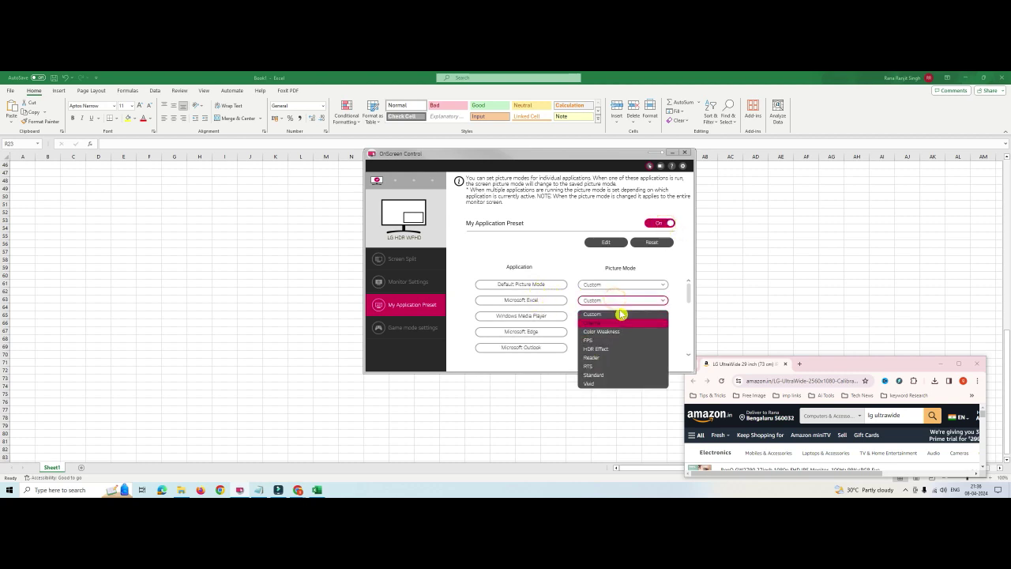
left_click(620, 350)
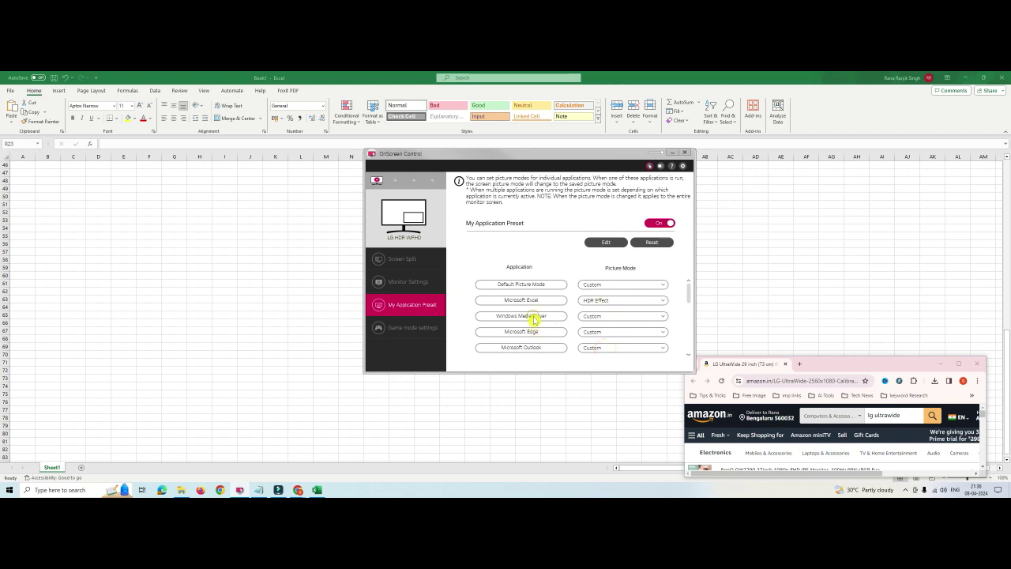
Step: Examine the picture modes offered for Windows Media Player in the application presets, keeping its current mode
left_click(602, 317)
left_click(545, 320)
left_click(629, 319)
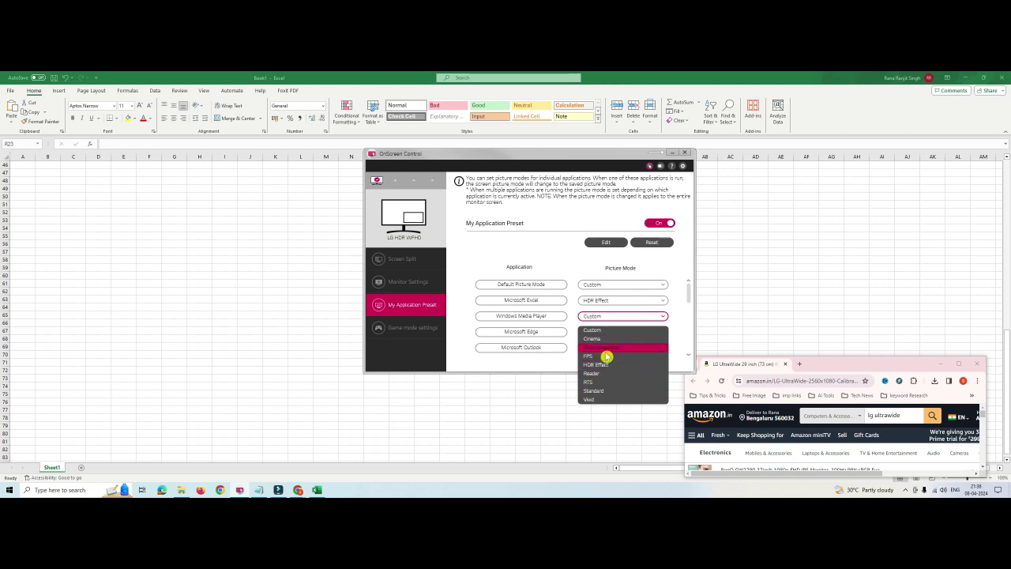
left_click(549, 360)
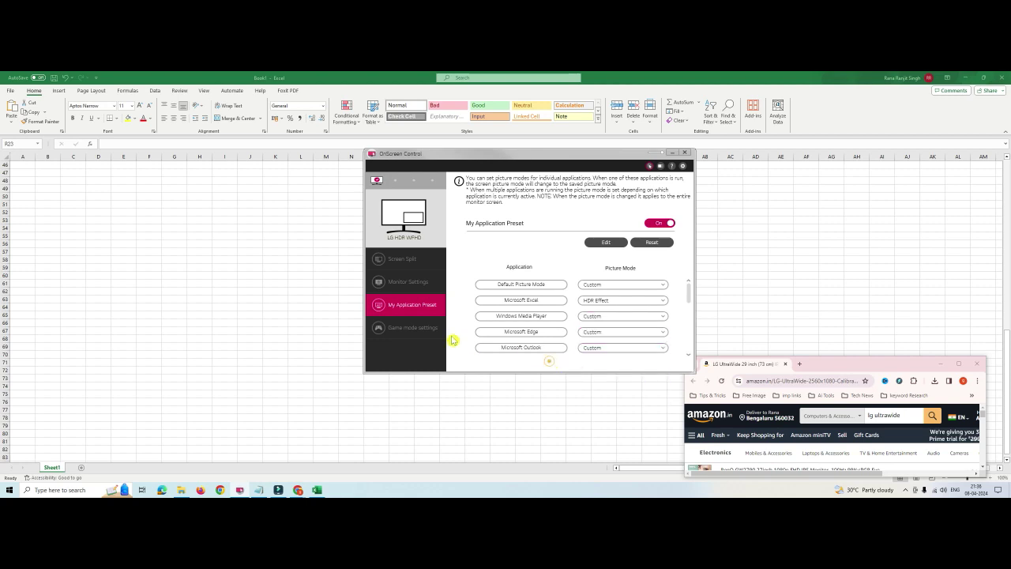
Step: Examine the Adaptive-Sync/VRR options in the game mode settings without changing them
left_click(422, 329)
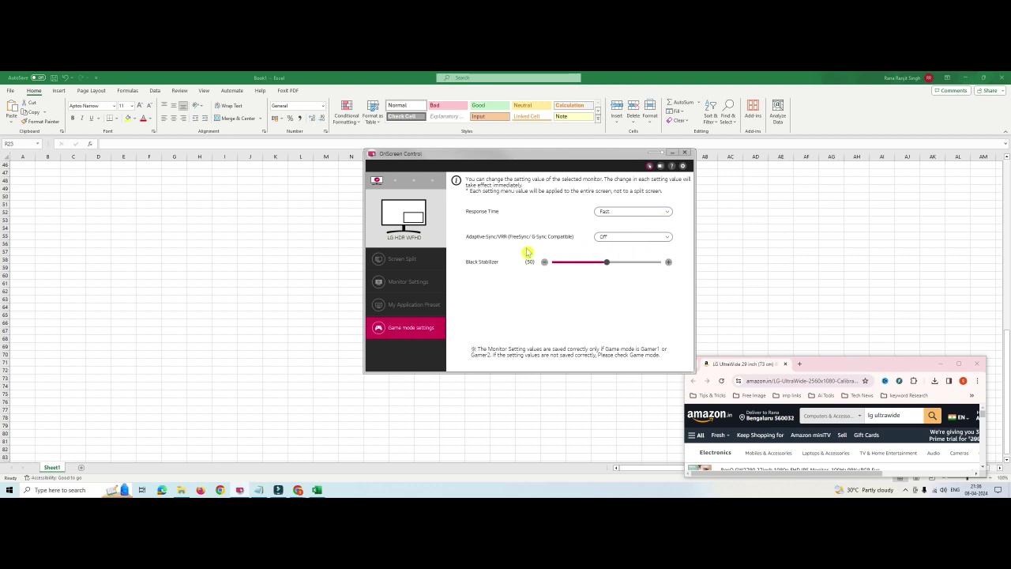
left_click(636, 238)
left_click(638, 245)
left_click(631, 292)
left_click(656, 236)
left_click(638, 316)
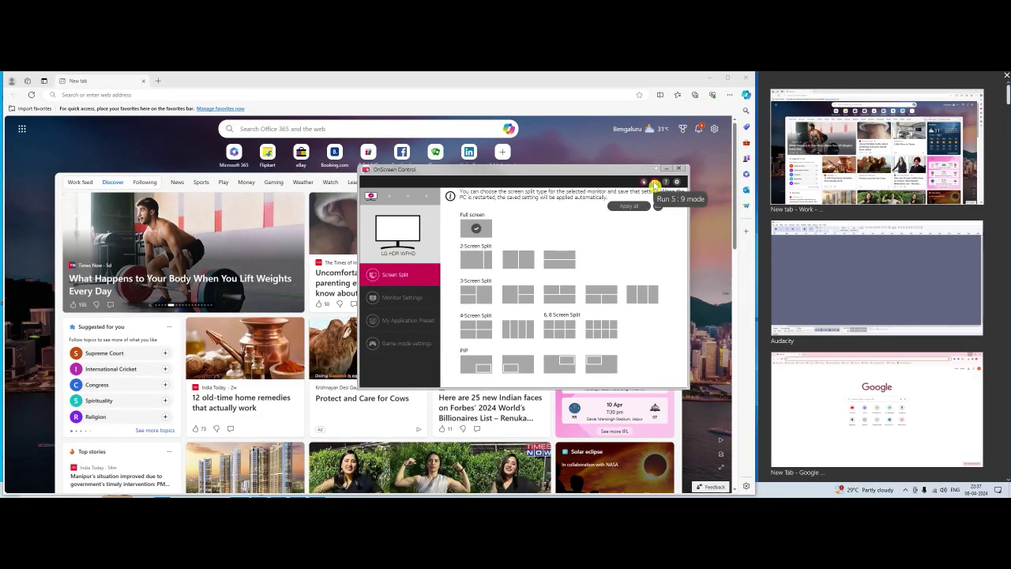
Step: Minimize OnScreen Control and look through the open-window thumbnails of the 5:9 mode
left_click(666, 168)
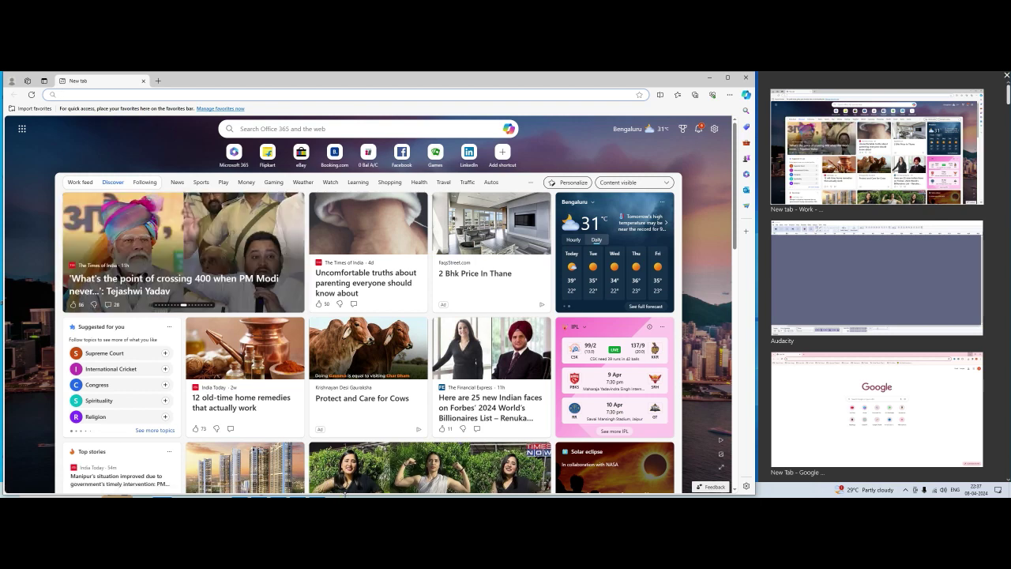
scroll(869, 181, "down", 2)
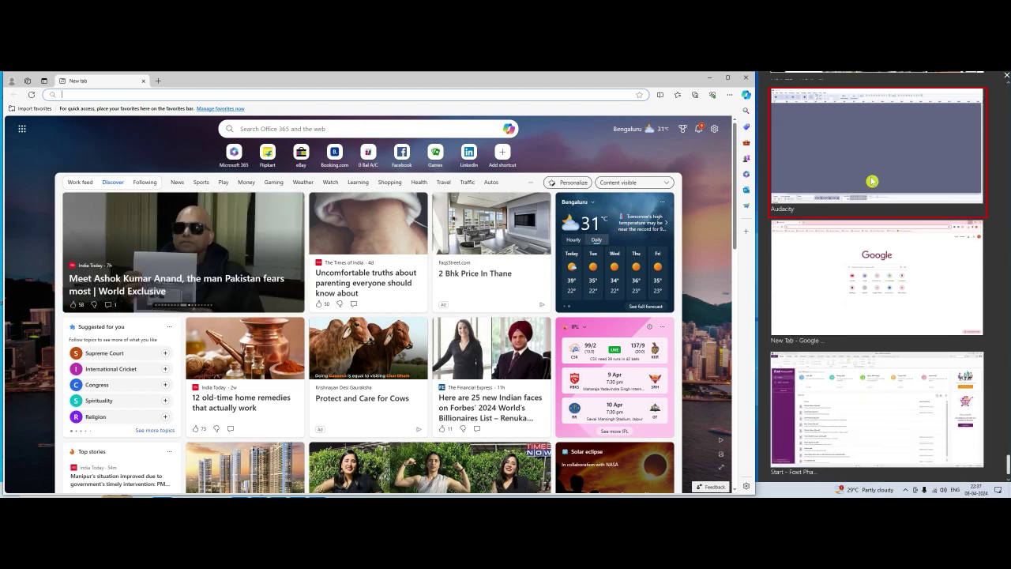
scroll(869, 181, "up", 2)
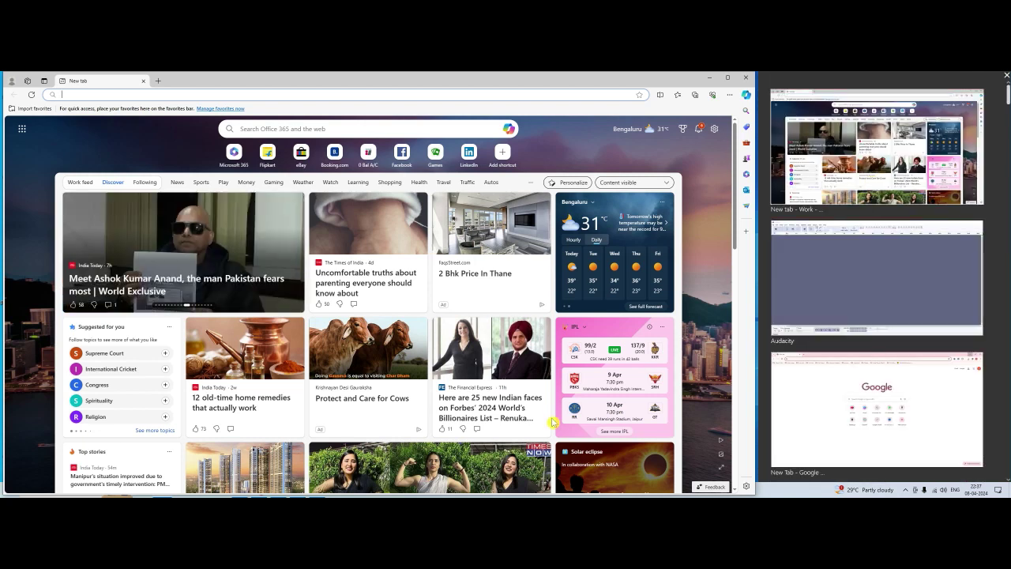
scroll(898, 199, "down", 2)
scroll(898, 202, "up", 2)
scroll(899, 202, "down", 1)
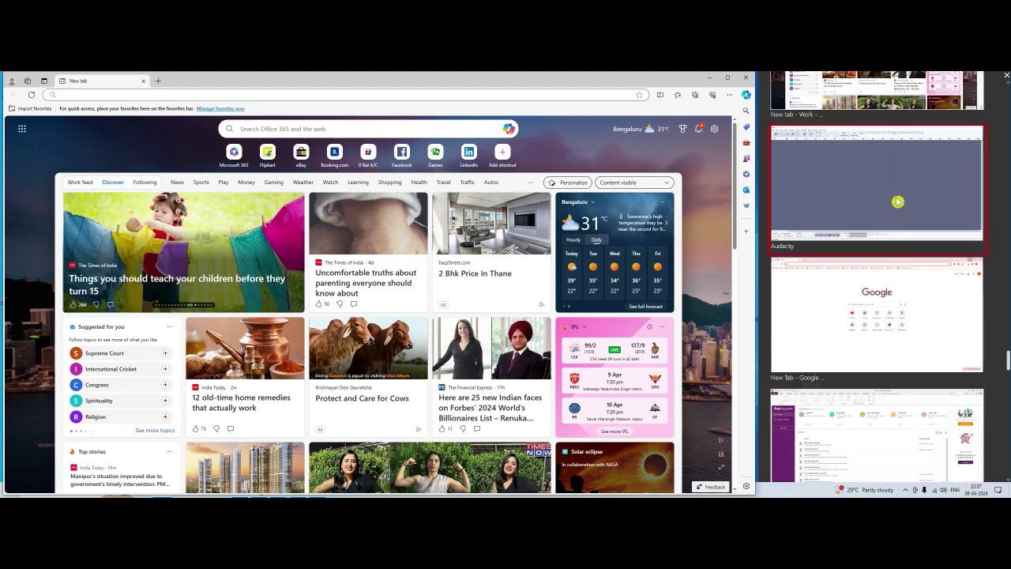
Step: Bring Audacity and then Google Chrome into the main area using their 5:9 mode thumbnails
left_click(860, 201)
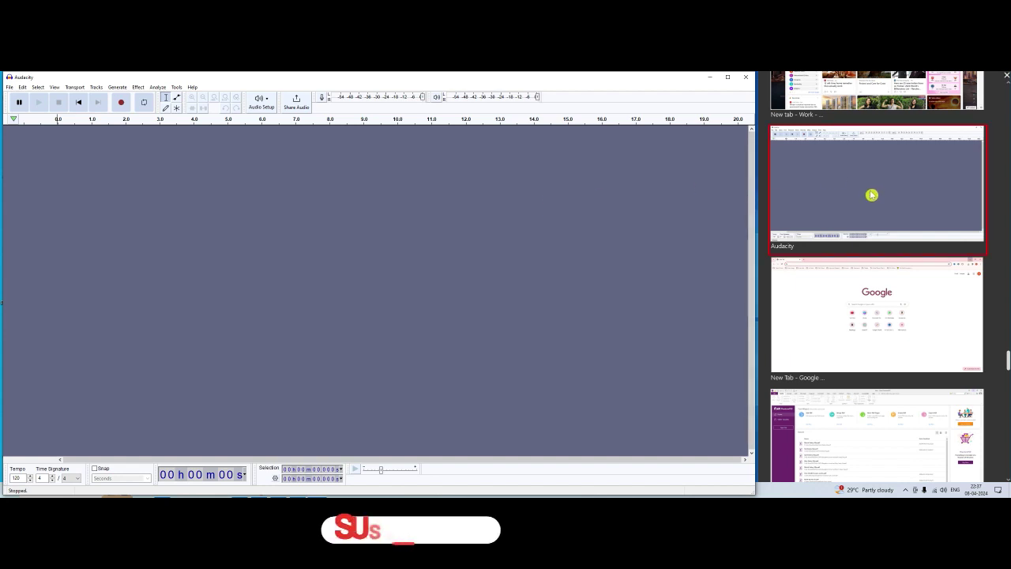
left_click(862, 324)
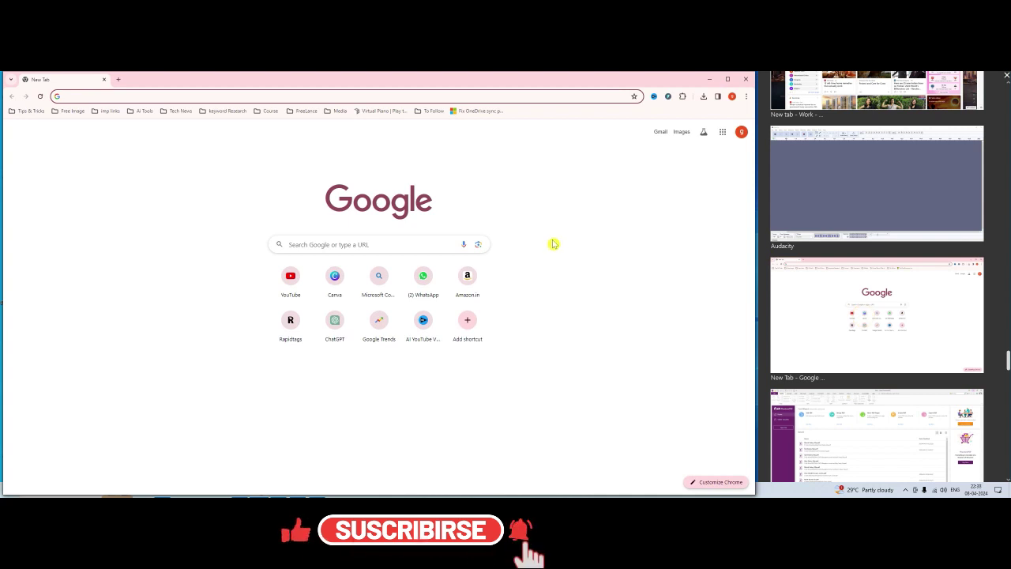
scroll(869, 345, "up", 2)
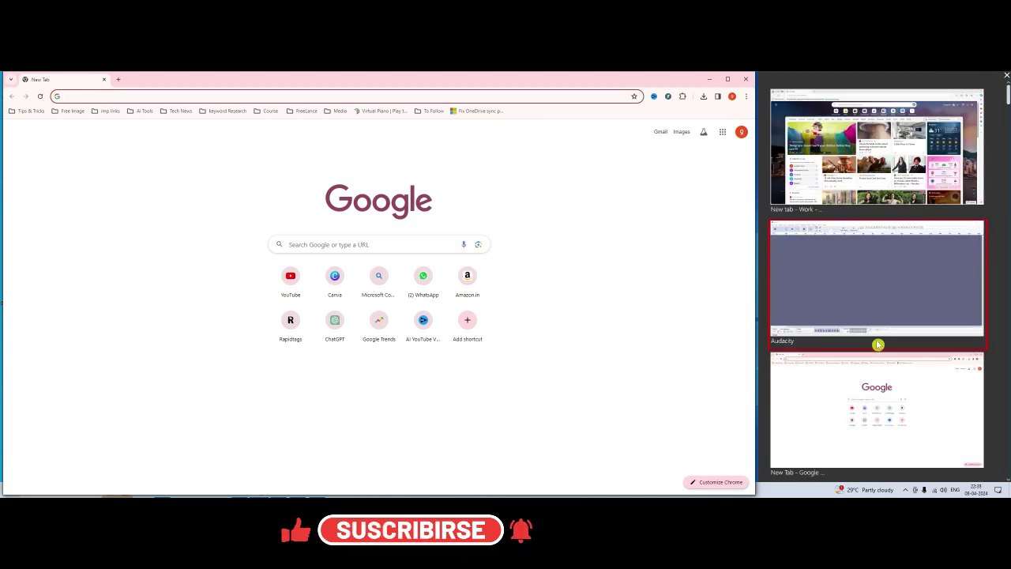
scroll(868, 313, "down", 2)
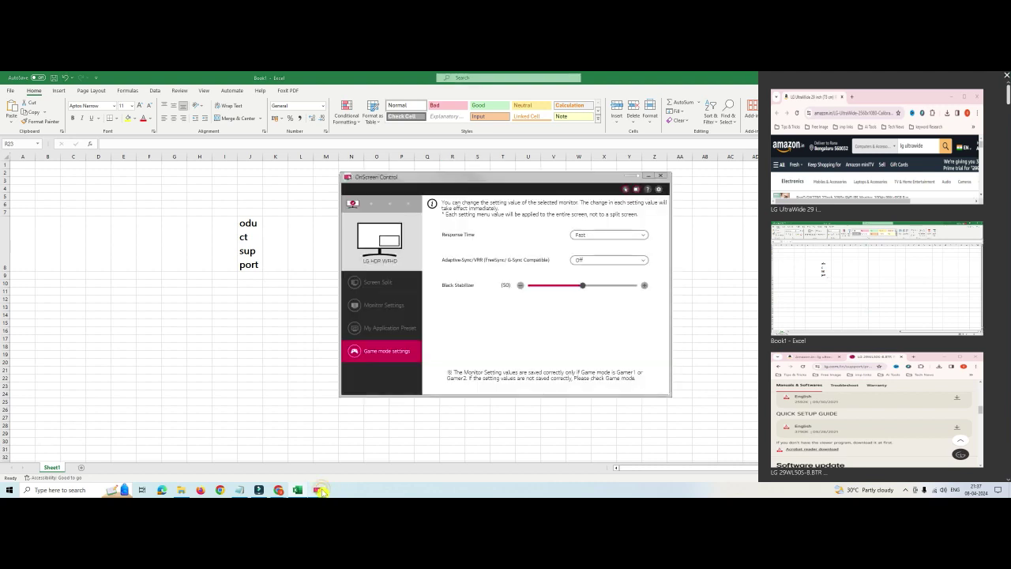
Step: View the OnScreen Control usage guide and its general settings, closing both without changes
left_click(647, 191)
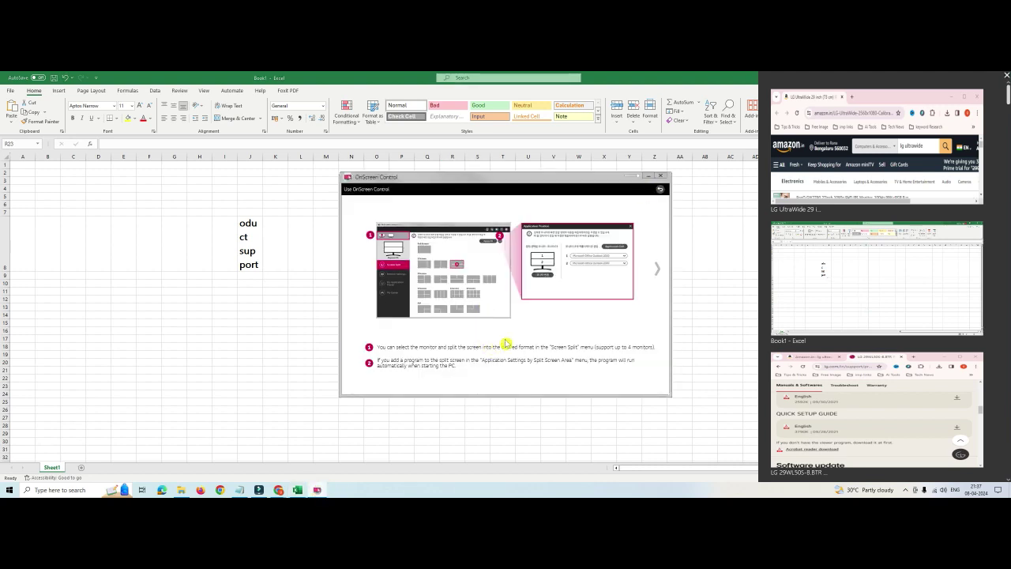
left_click(660, 190)
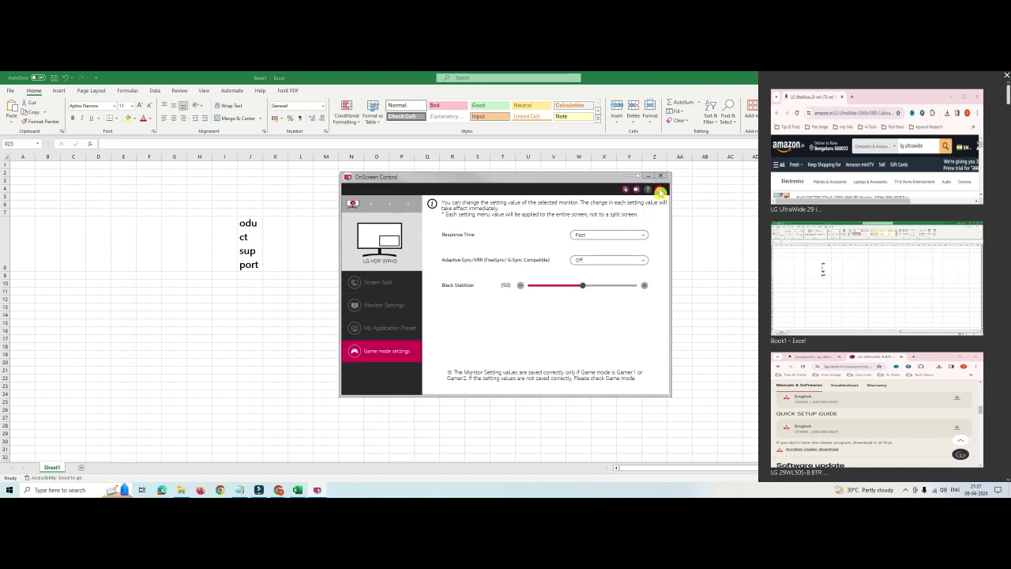
left_click(659, 191)
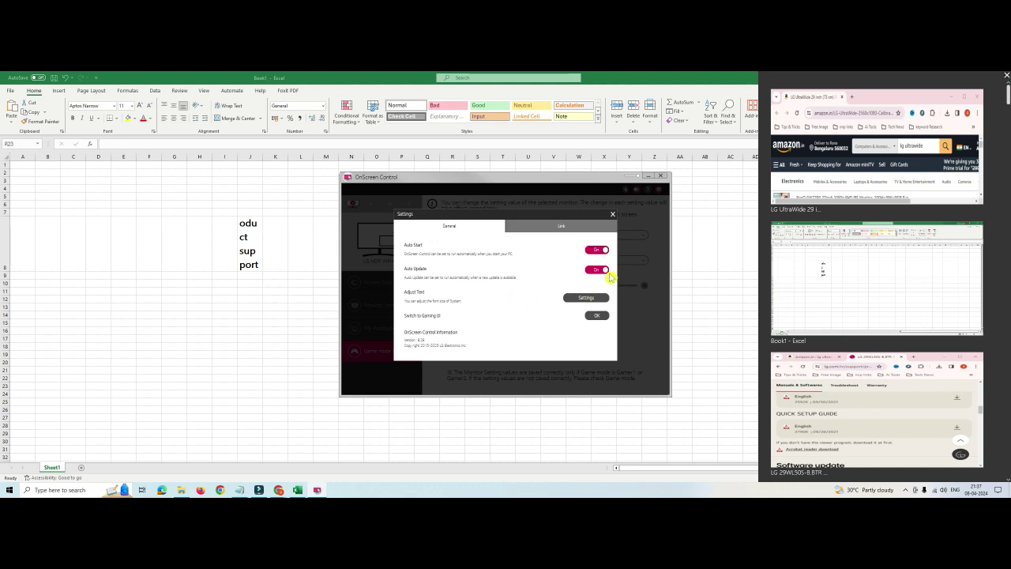
left_click(612, 214)
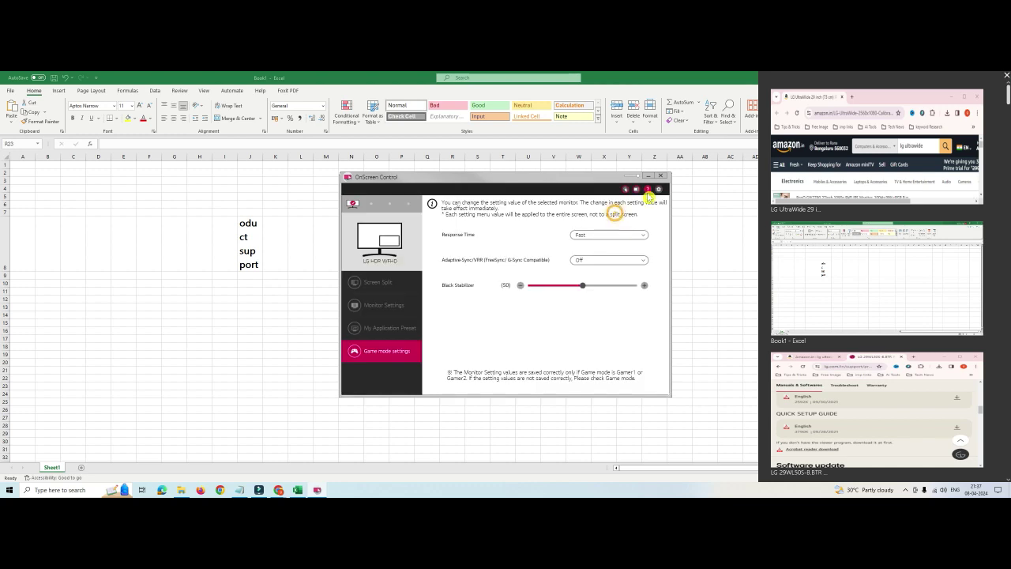
Step: Go back through the monitor and application preset settings to the screen split layouts and apply Full screen
left_click(386, 309)
left_click(387, 328)
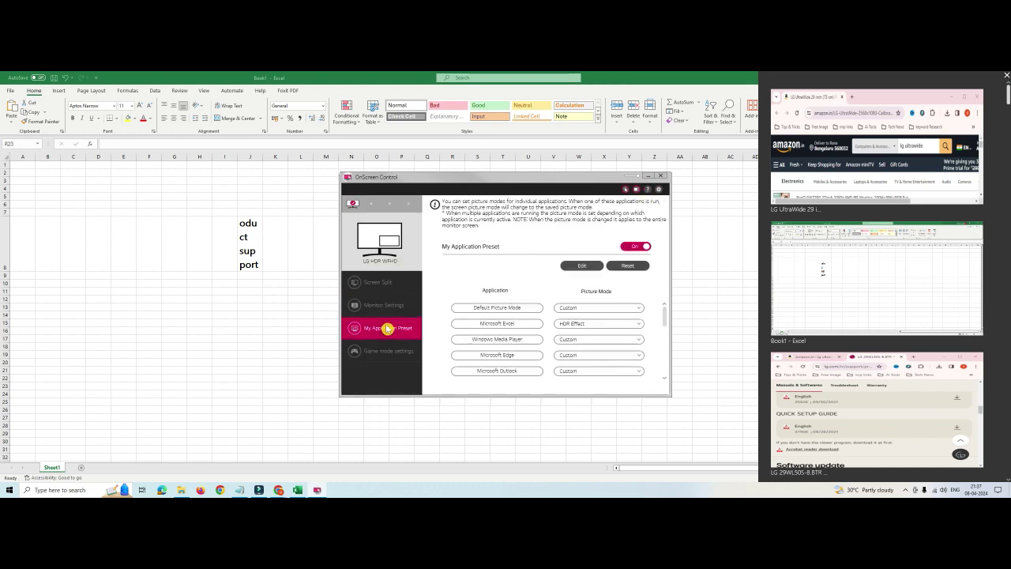
left_click(386, 307)
left_click(384, 291)
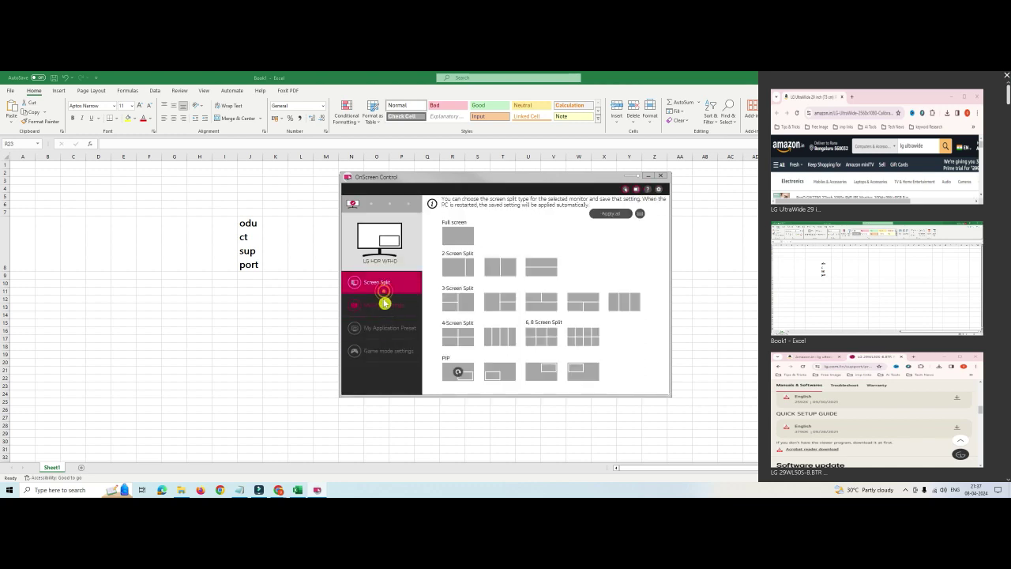
left_click(459, 235)
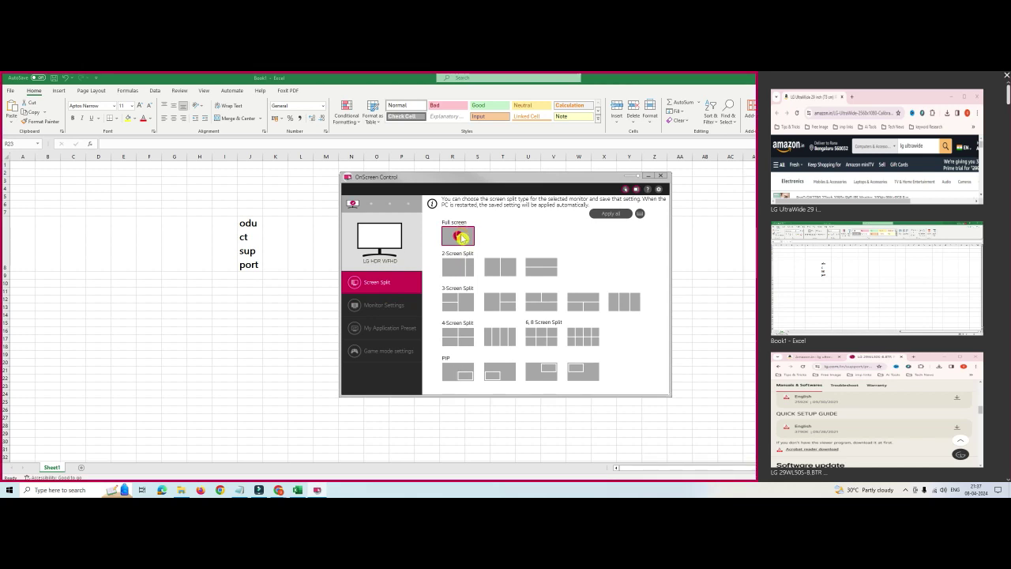
Step: Set the preset picture mode for Microsoft Excel to Custom and turn off My Application Preset
left_click(383, 308)
left_click(384, 332)
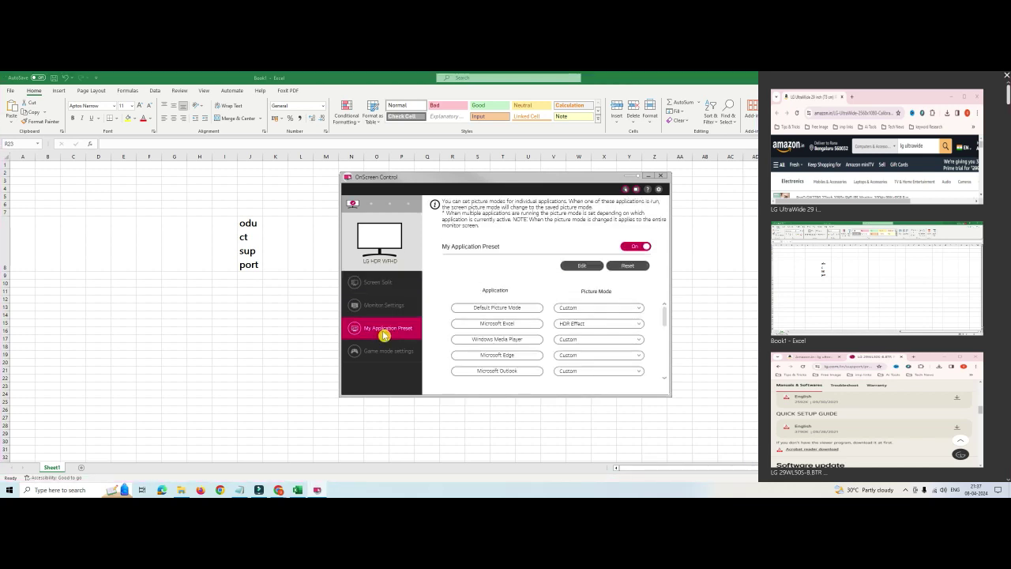
left_click(602, 323)
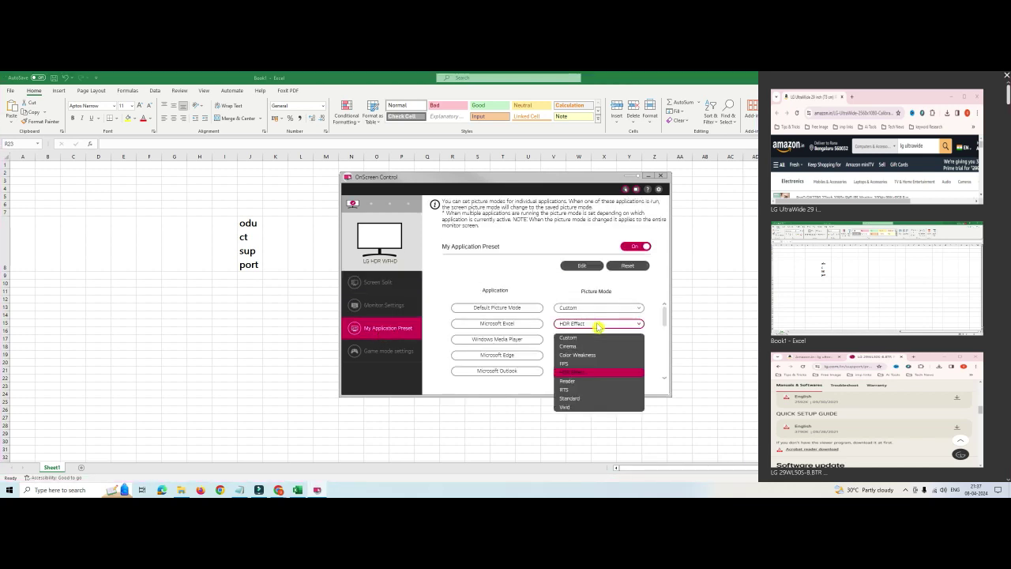
left_click(582, 340)
left_click(644, 247)
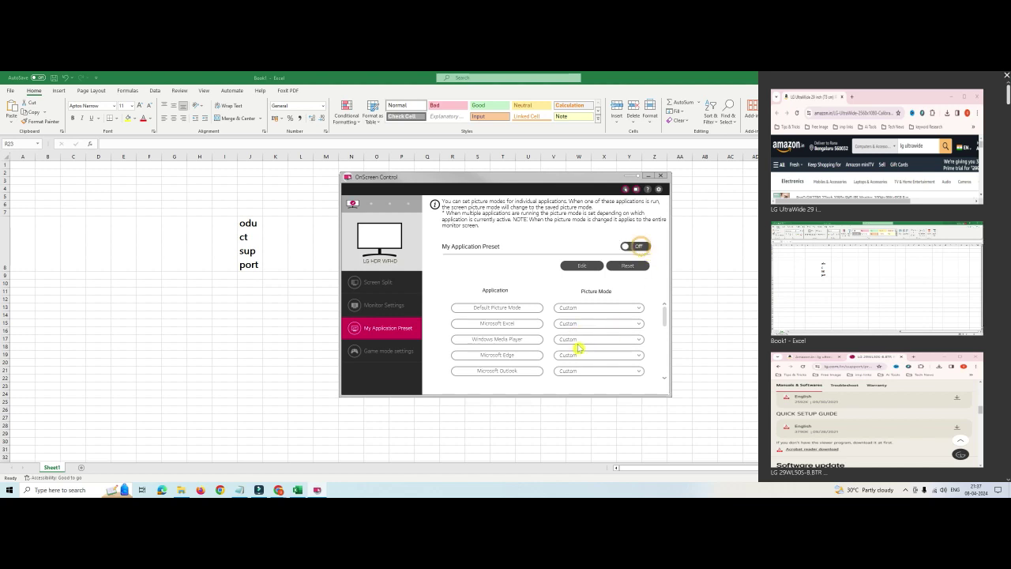